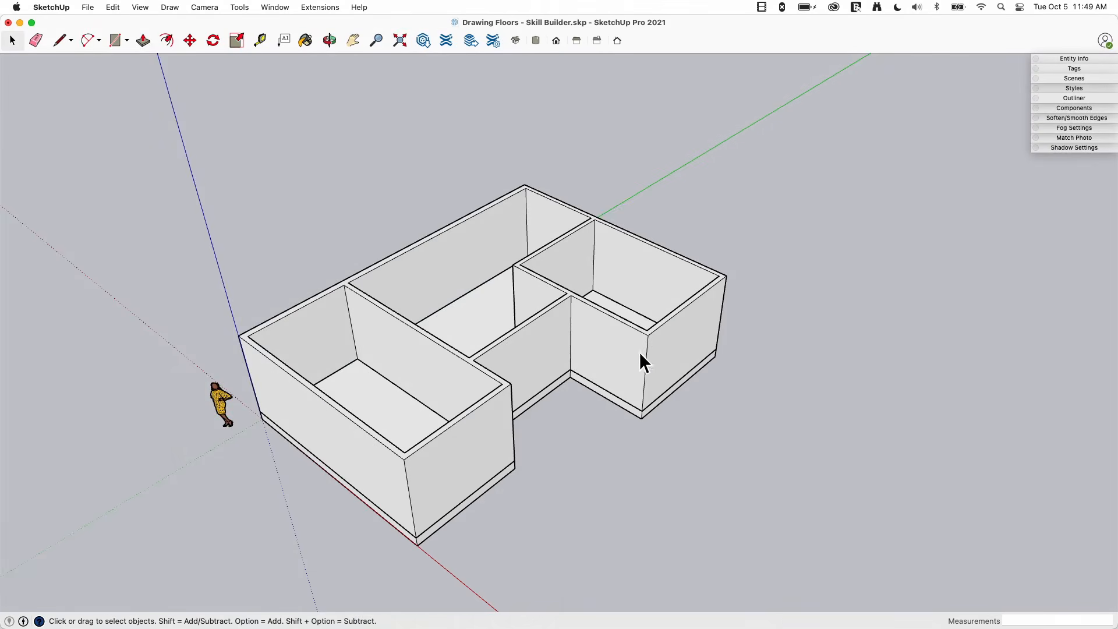
Inspect the floor slab and exterior wall groups and review the model's tag list.
middle_drag(639, 353, 624, 417)
click(632, 419)
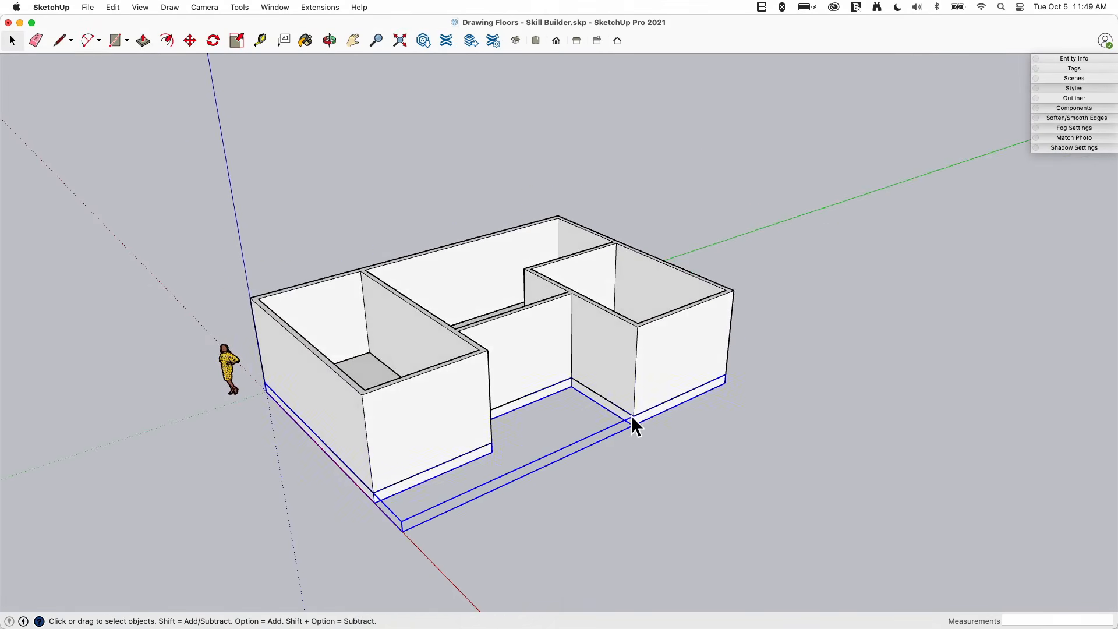
click(639, 347)
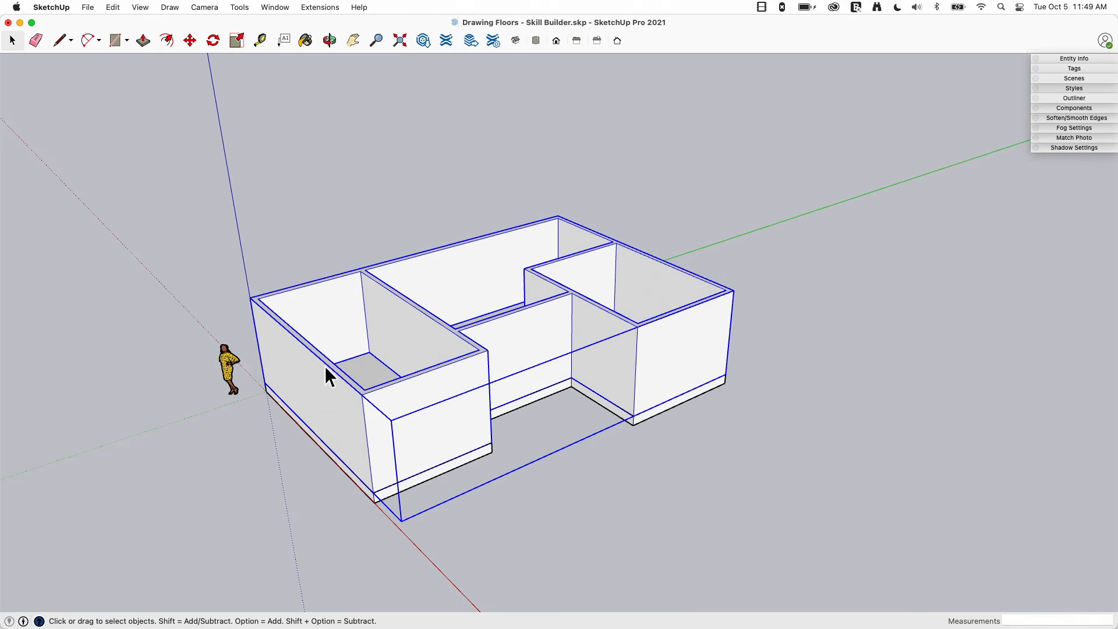
click(1078, 67)
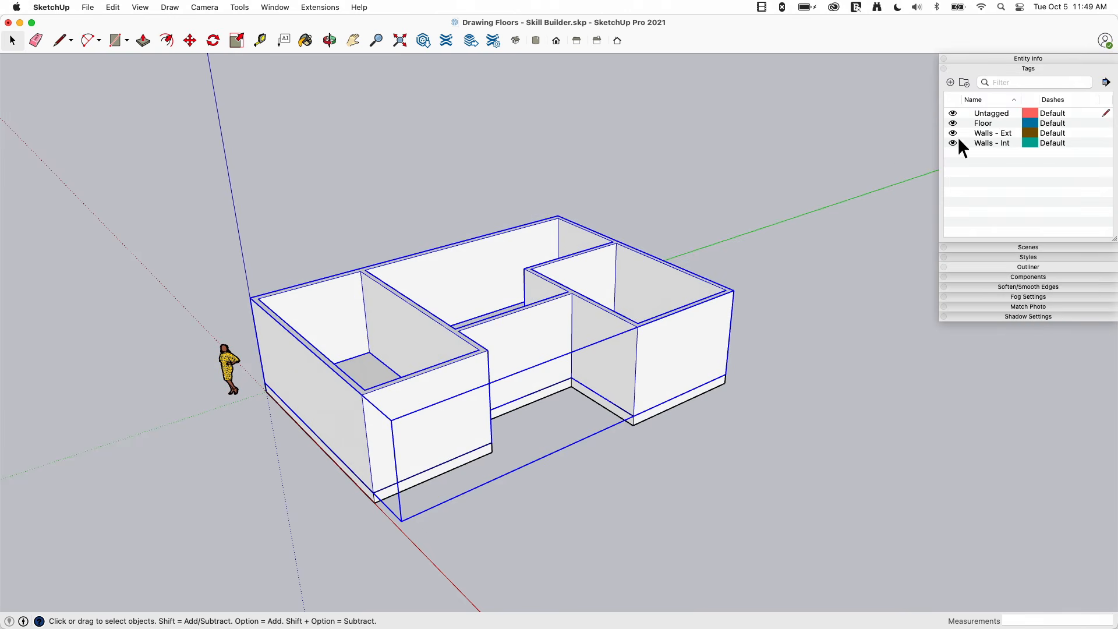
middle_drag(728, 256, 411, 271)
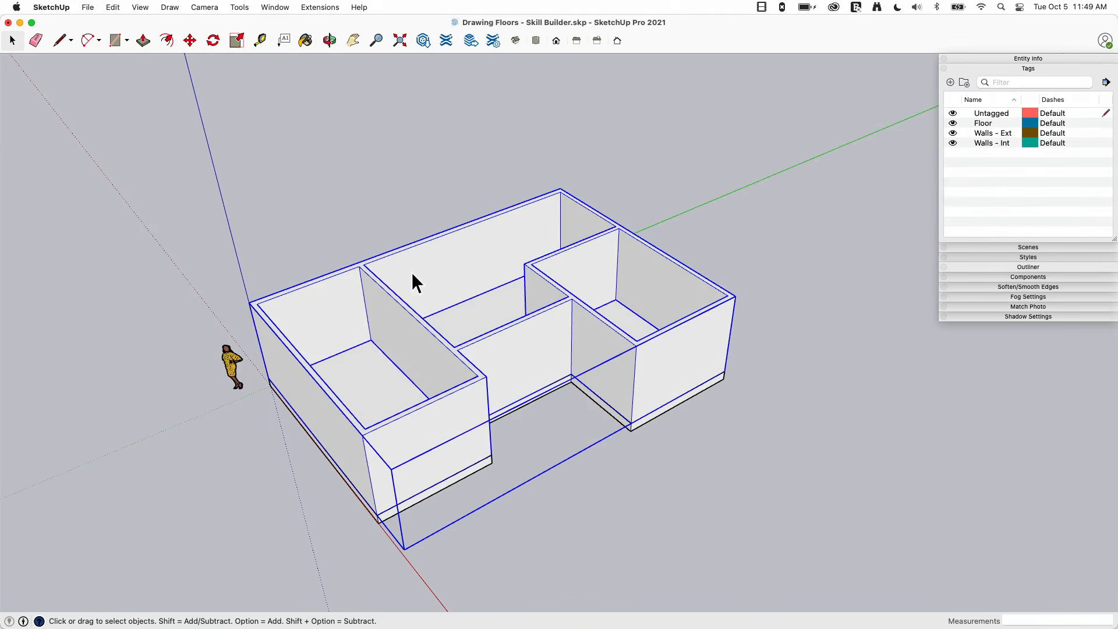
click(1001, 67)
middle_drag(460, 361, 462, 269)
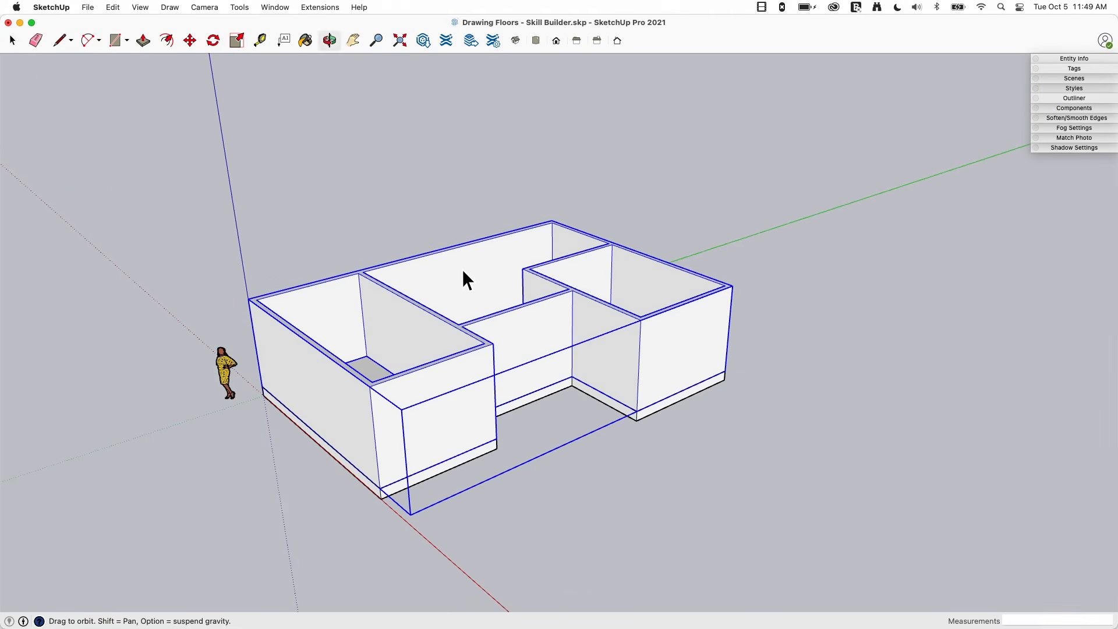
scroll(474, 276, up, 3)
scroll(474, 276, up, 4)
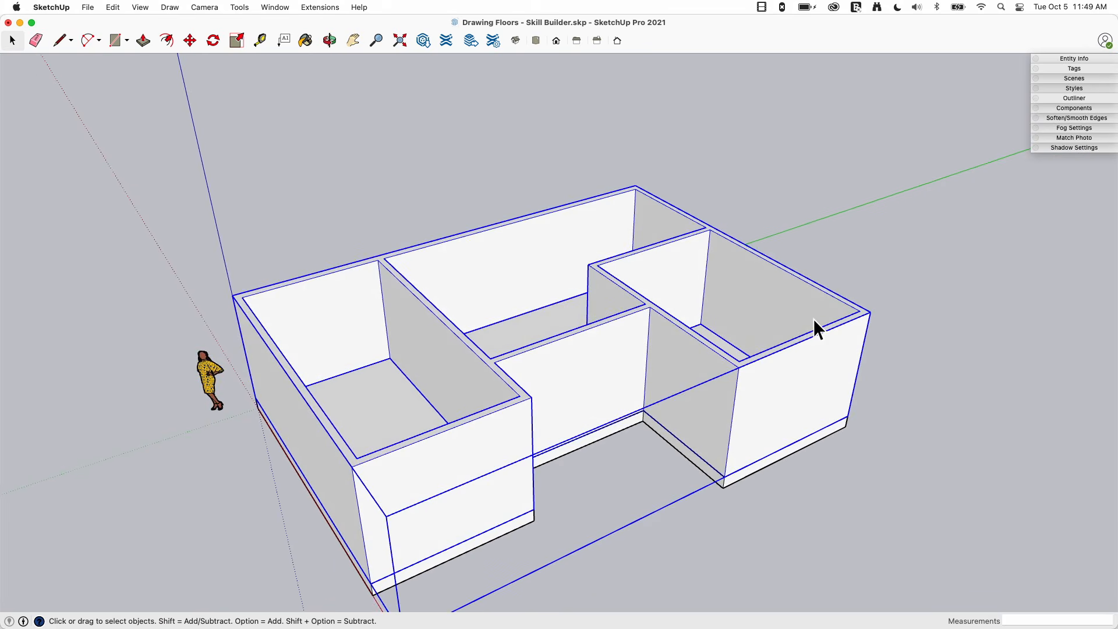
middle_drag(813, 319, 554, 249)
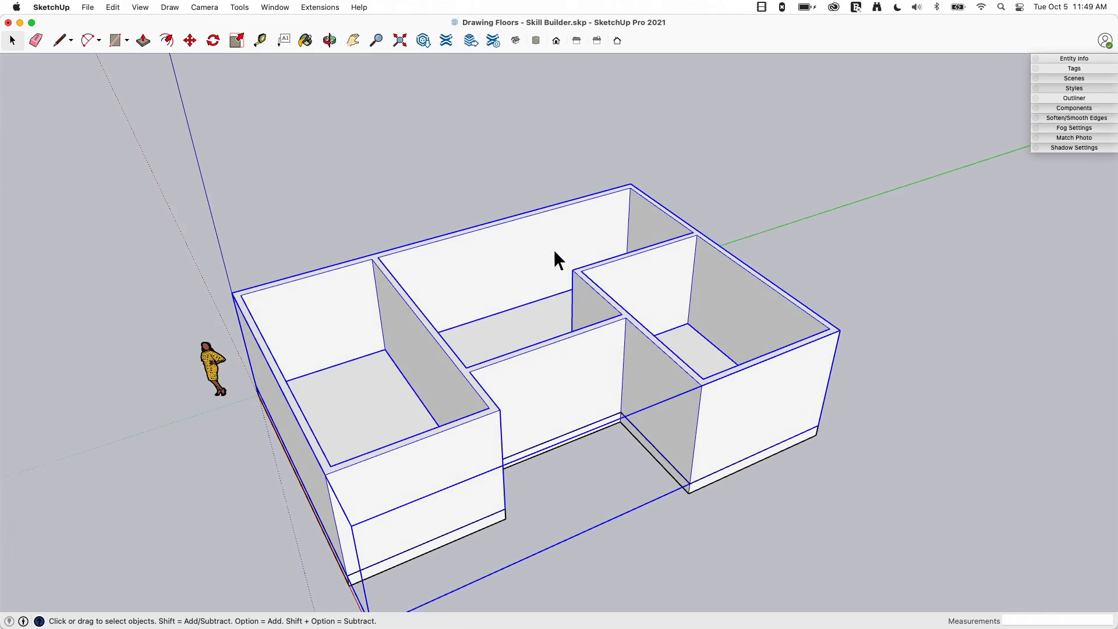
middle_drag(756, 149, 383, 221)
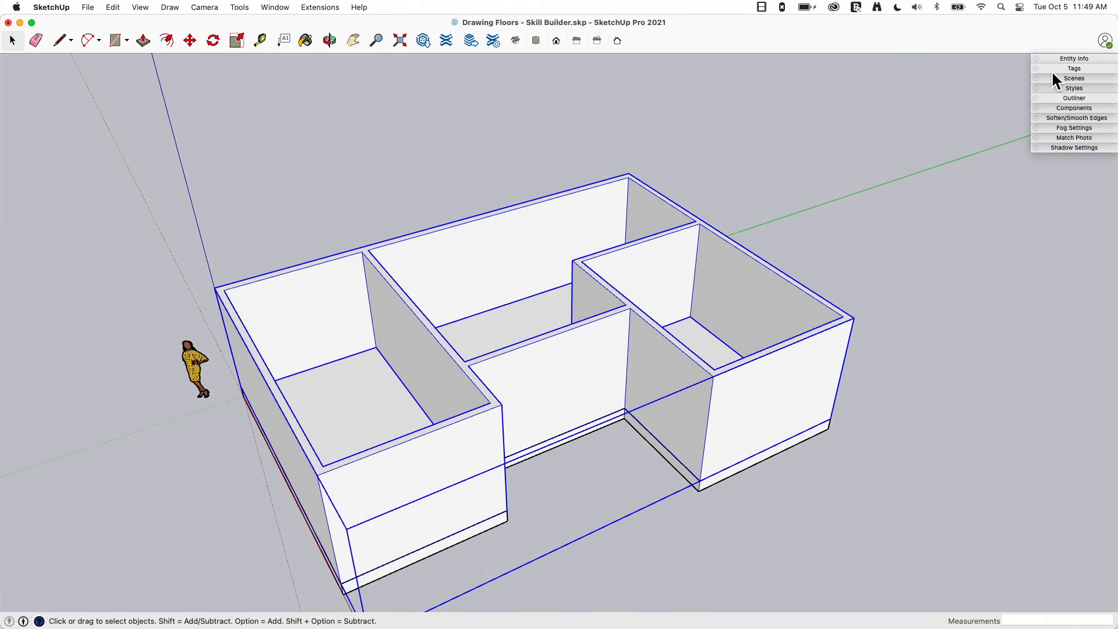
middle_drag(560, 329, 730, 195)
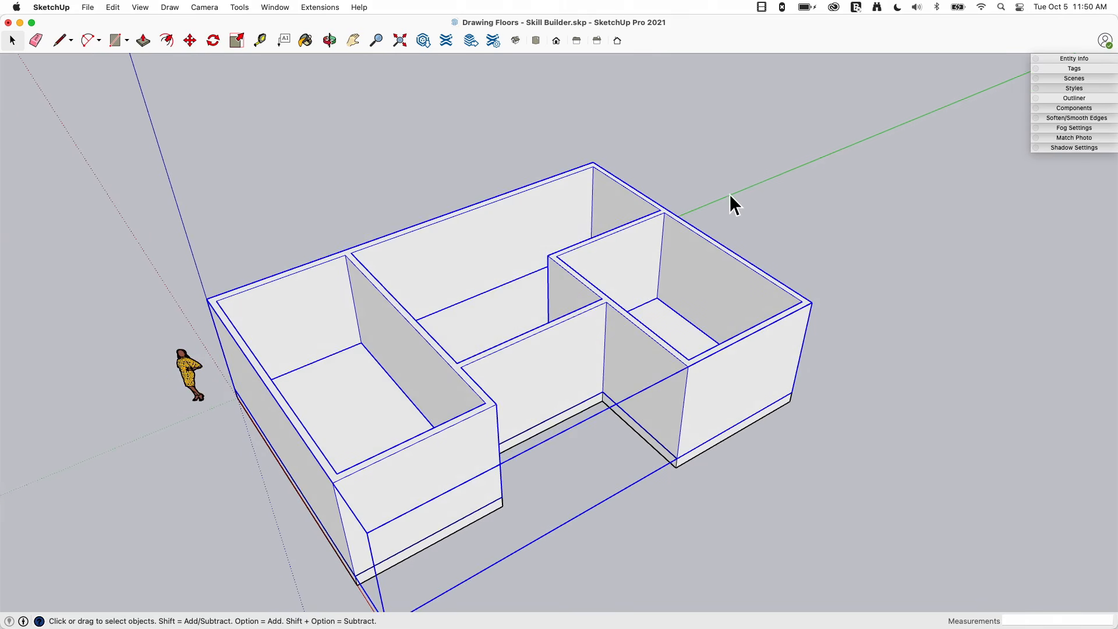
scroll(560, 353, up, 3)
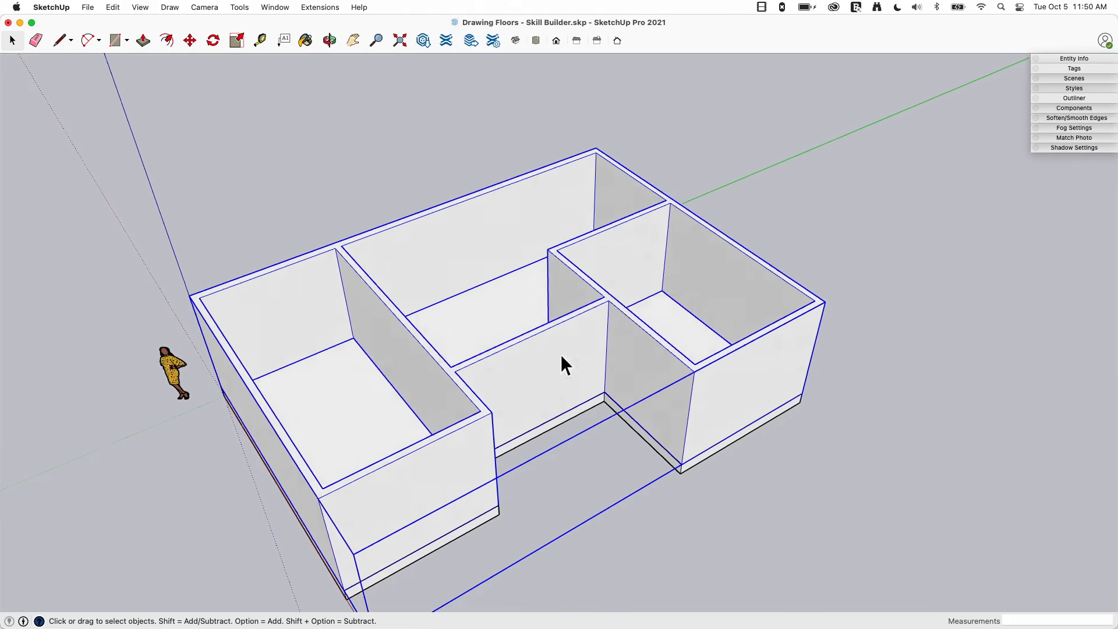
Trace the building's outer outline corner to corner along the top of the exterior walls with the Line tool to form a face.
click(863, 203)
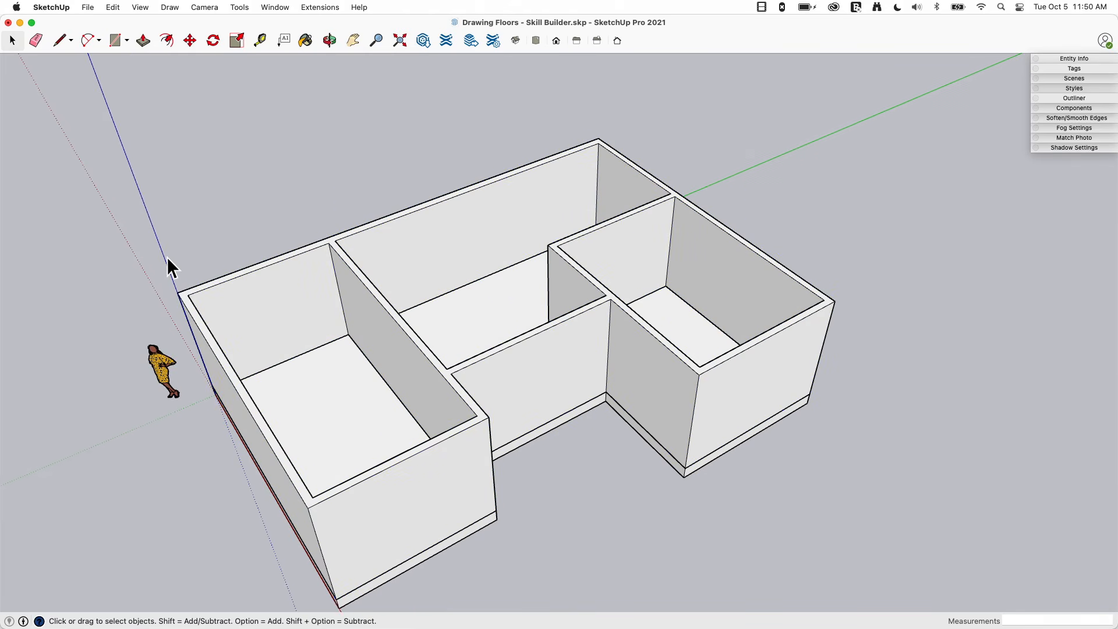
key(l)
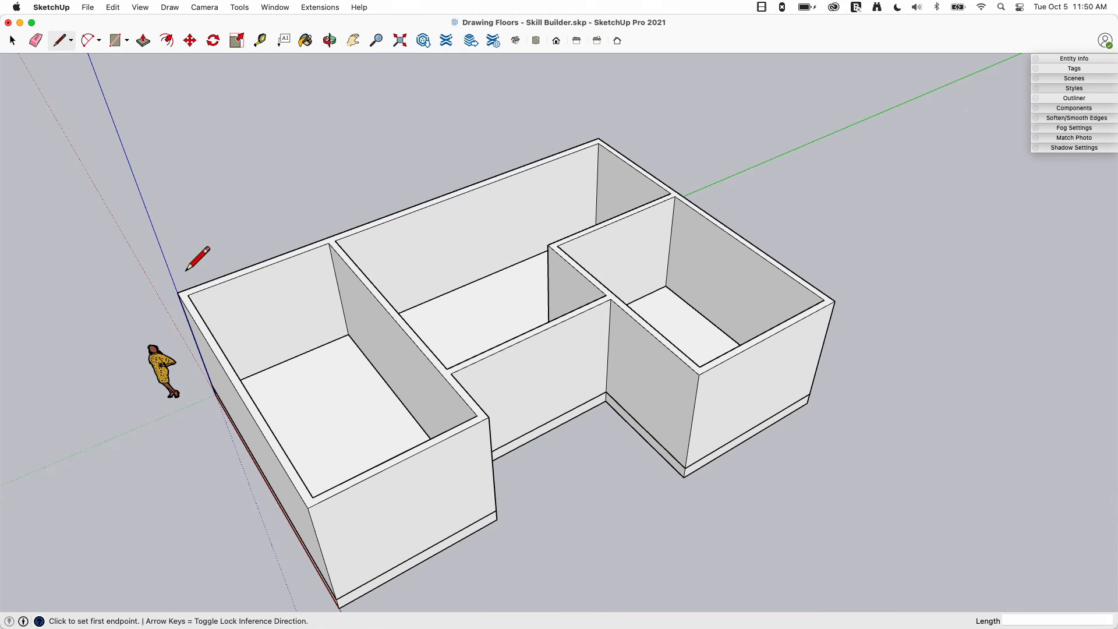
click(177, 292)
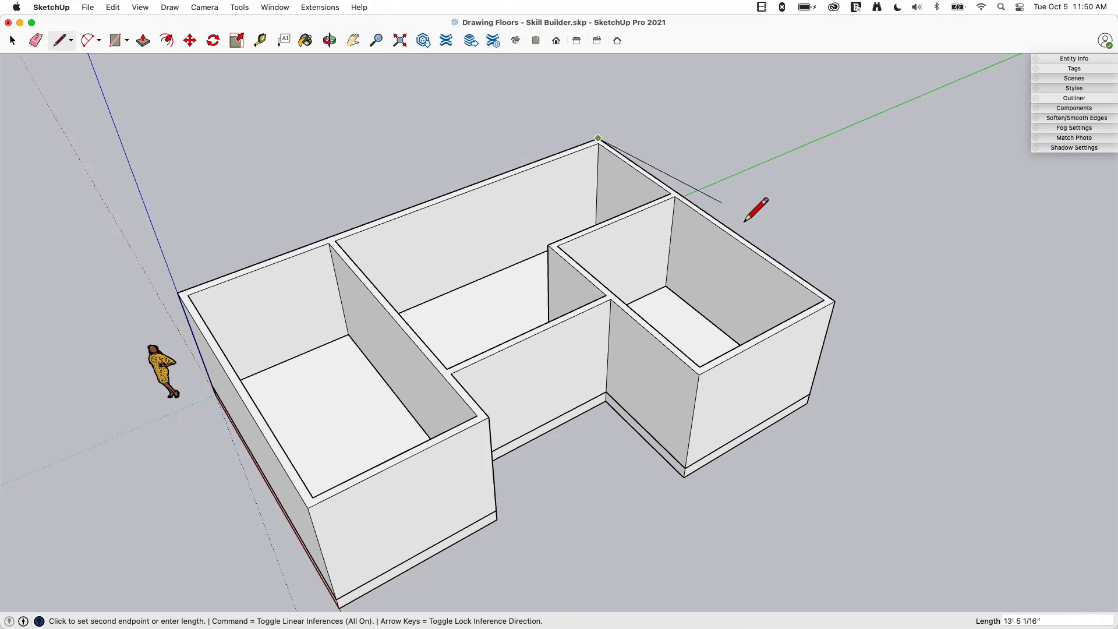
click(699, 375)
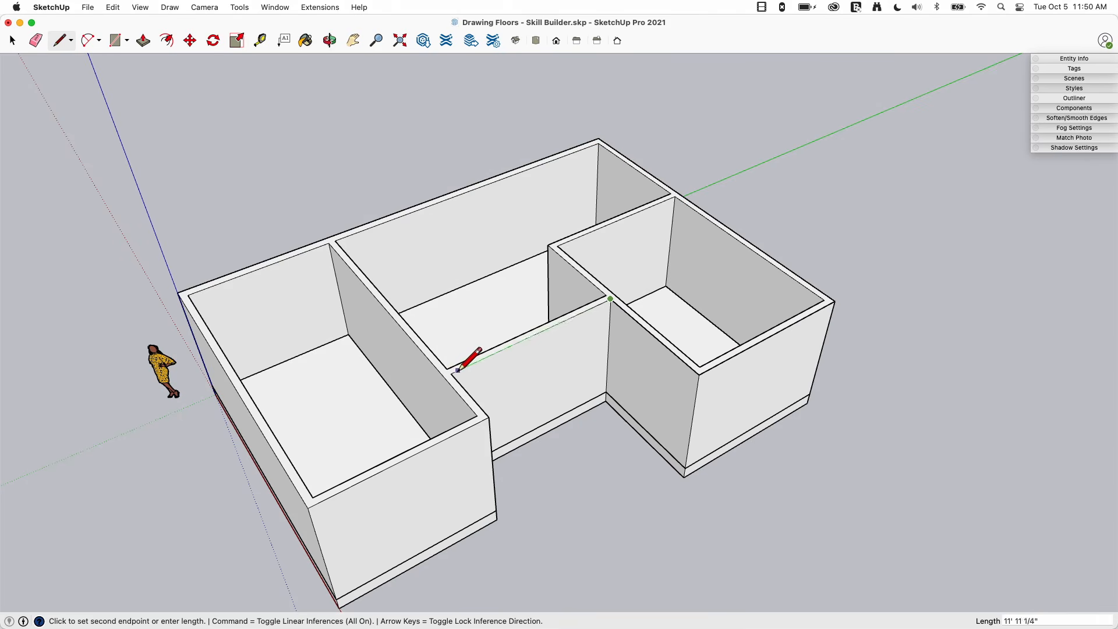
click(488, 417)
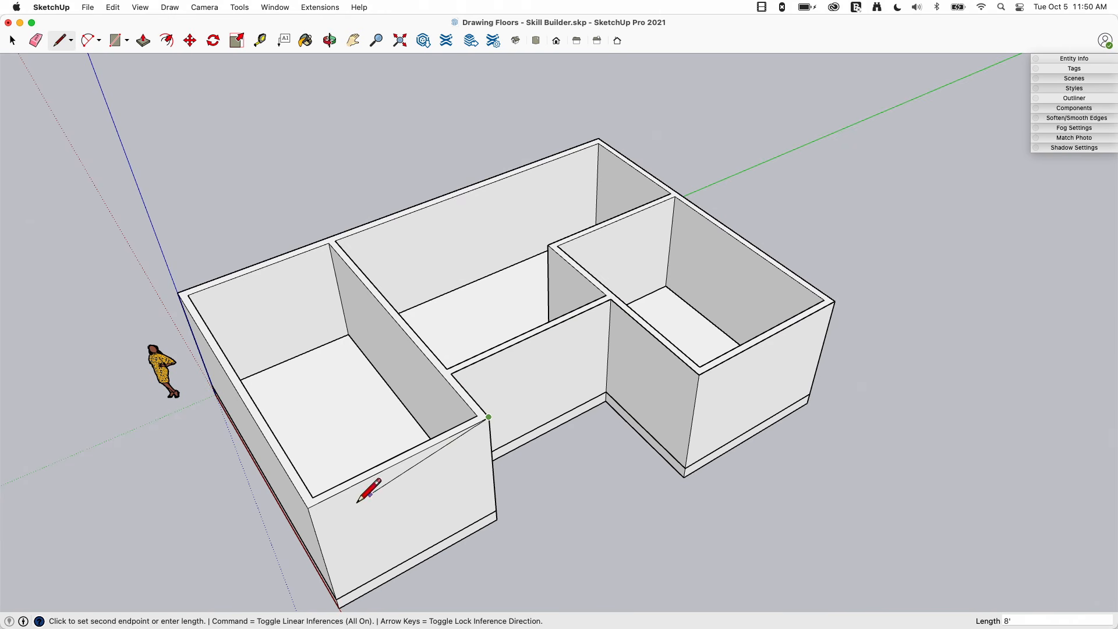
click(307, 508)
click(177, 292)
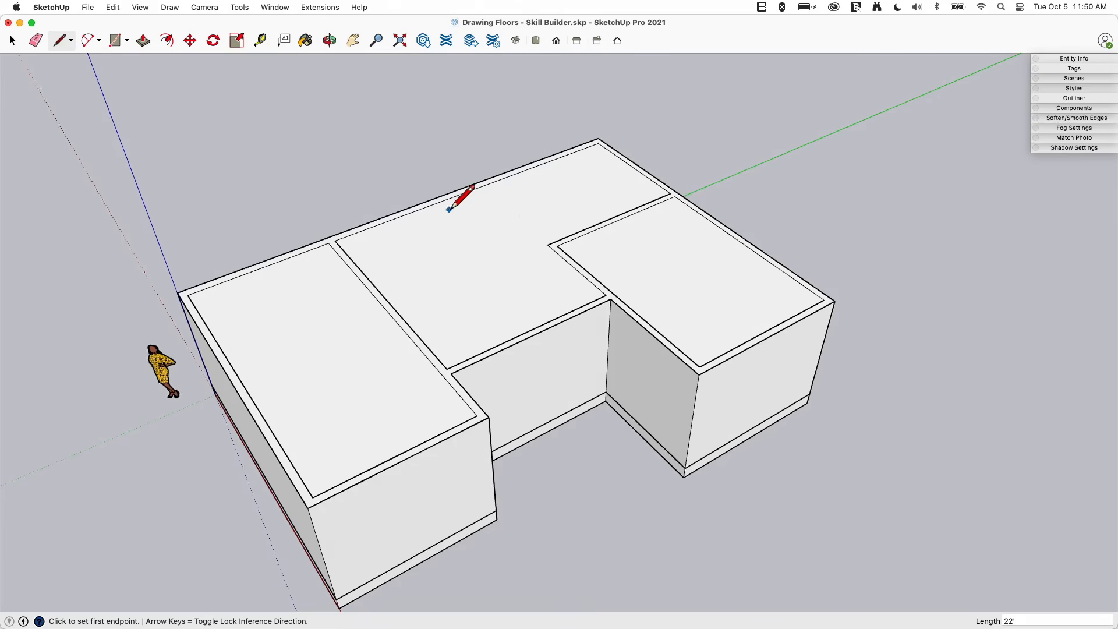
Push/Pull the new face on top of the walls upward to form the second floor slab.
mouse_move(448, 210)
middle_down()
mouse_move(303, 442)
mouse_move(345, 369)
middle_up()
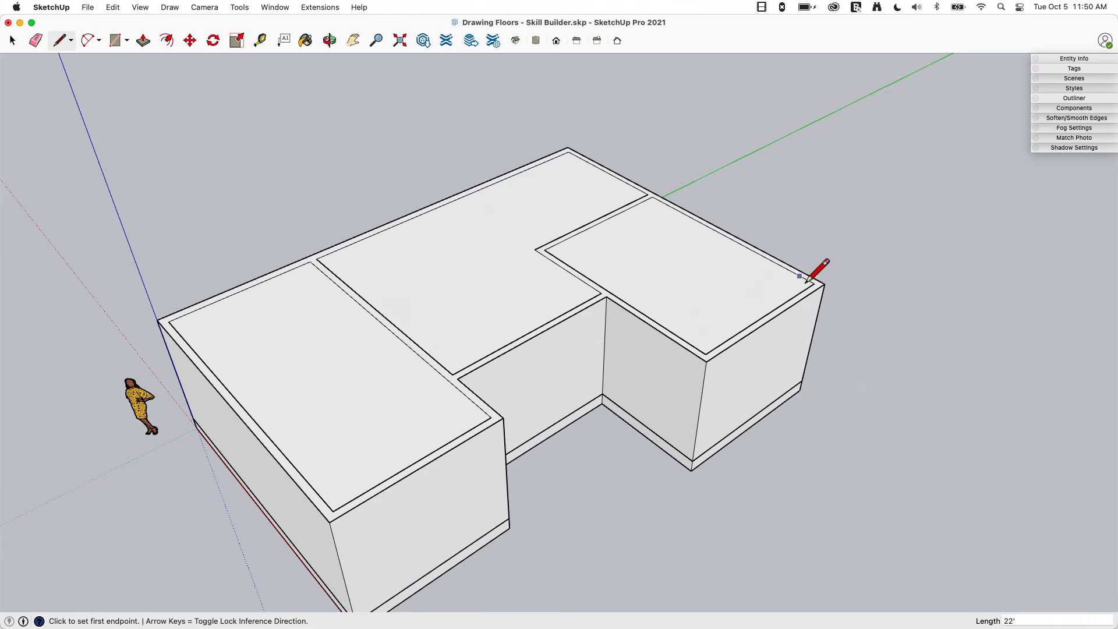
mouse_move(492, 359)
middle_down()
mouse_move(489, 265)
mouse_move(267, 252)
mouse_move(229, 238)
middle_up()
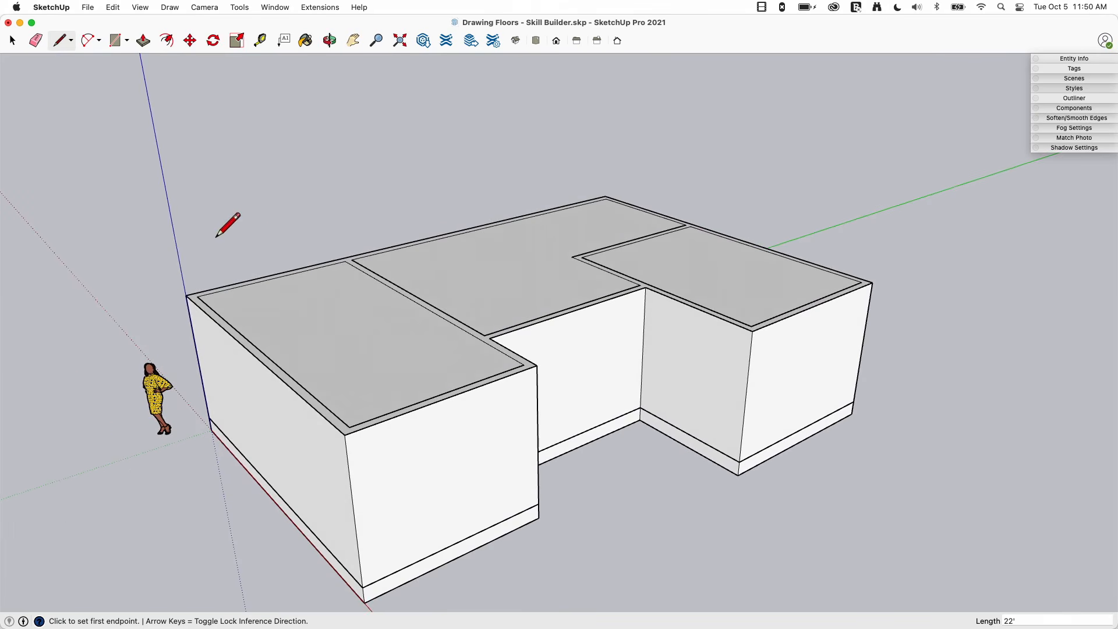
key(p)
click(320, 365)
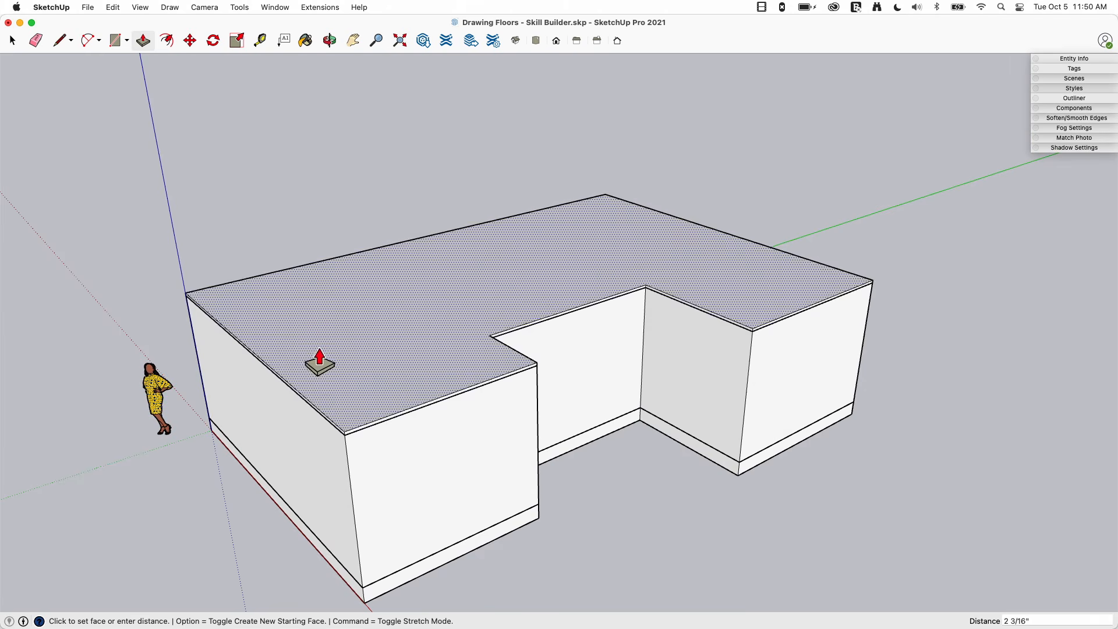
click(314, 338)
Examine the new slab's corner and edges where it sits on the exterior walls.
scroll(449, 406, up, 5)
key(space)
mouse_move(294, 381)
middle_down()
mouse_move(292, 342)
mouse_move(372, 340)
middle_up()
key(l)
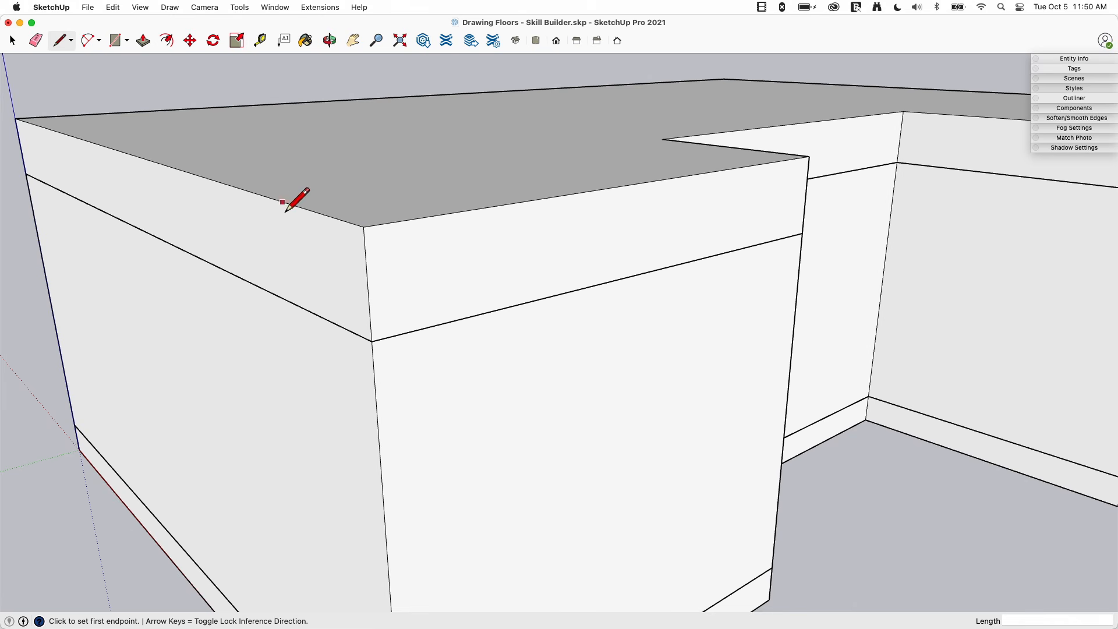
scroll(408, 159, down, 2)
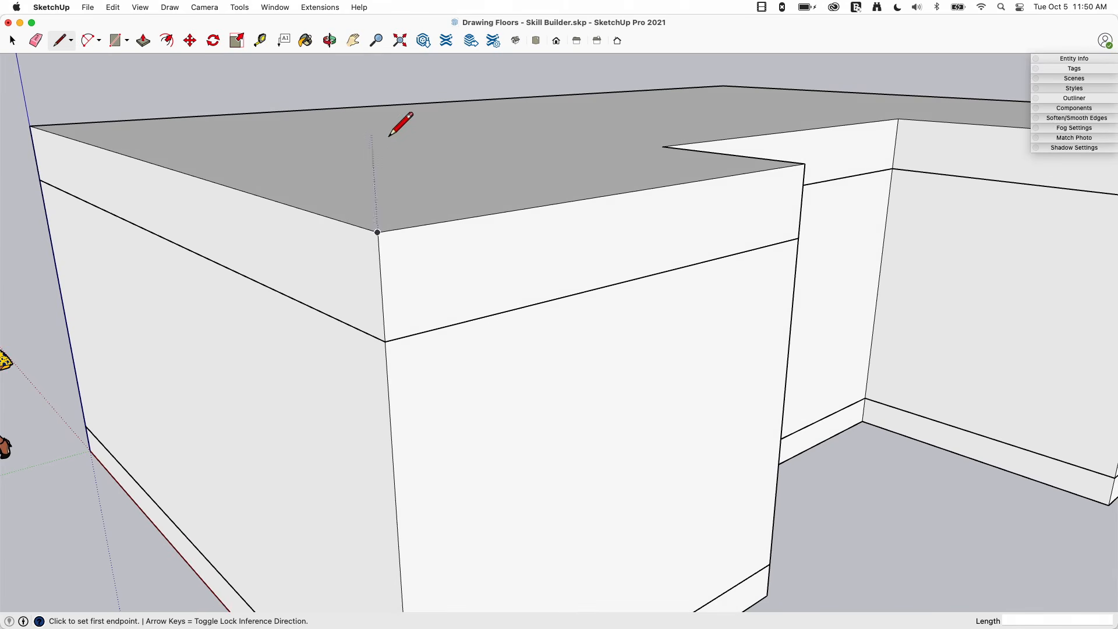
scroll(438, 191, down, 6)
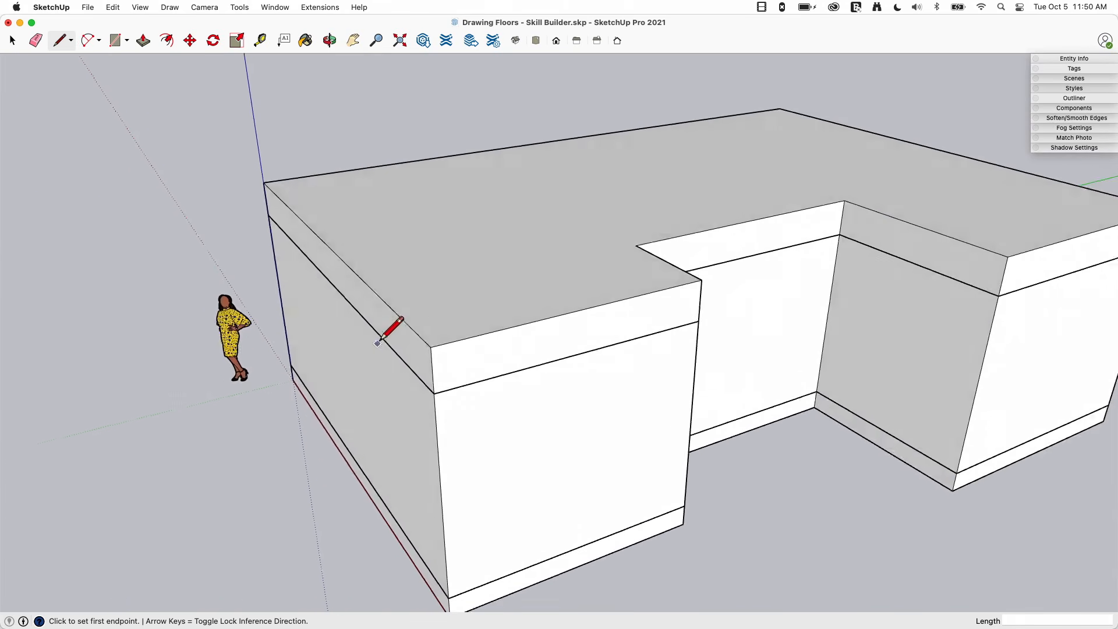
middle_drag(432, 395, 433, 387)
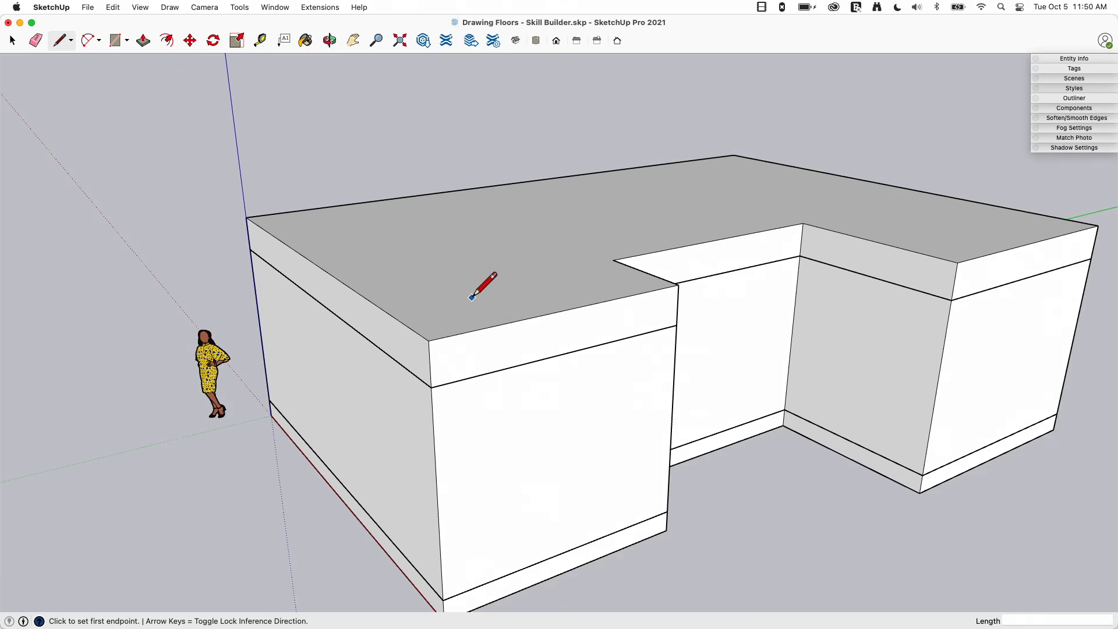
middle_drag(471, 297, 438, 271)
key(space)
key(p)
click(440, 275)
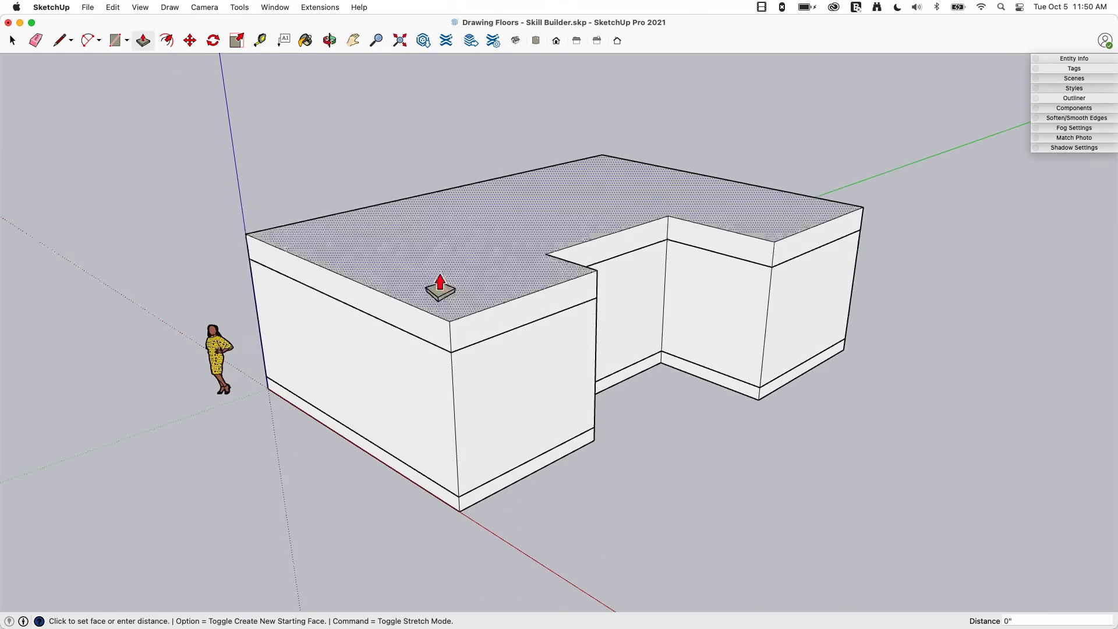
key(space)
scroll(439, 278, up, 3)
key(p)
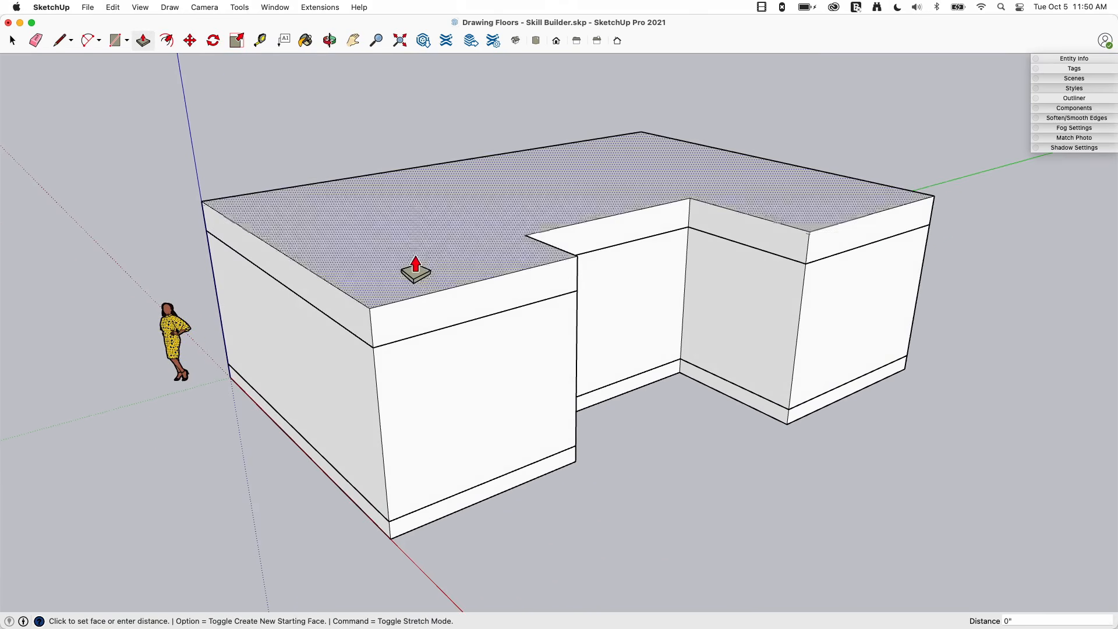
key(space)
Group all of the new upper slab's geometry and assign the group the Floor tag.
triple_click(410, 267)
middle_drag(410, 266, 446, 227)
right_click(443, 228)
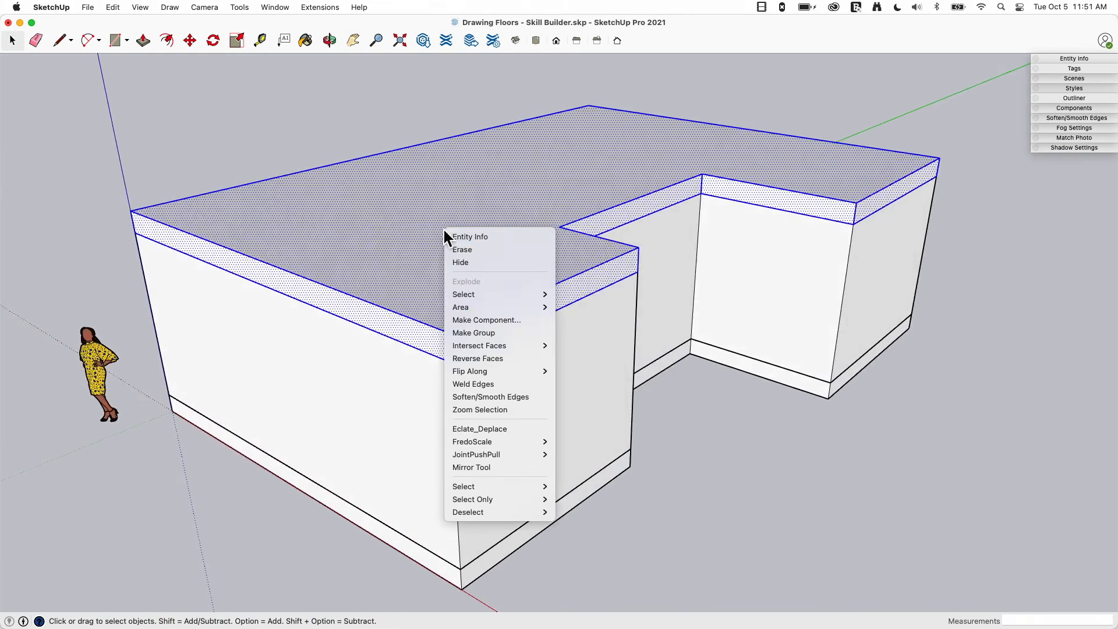
click(478, 334)
click(1062, 57)
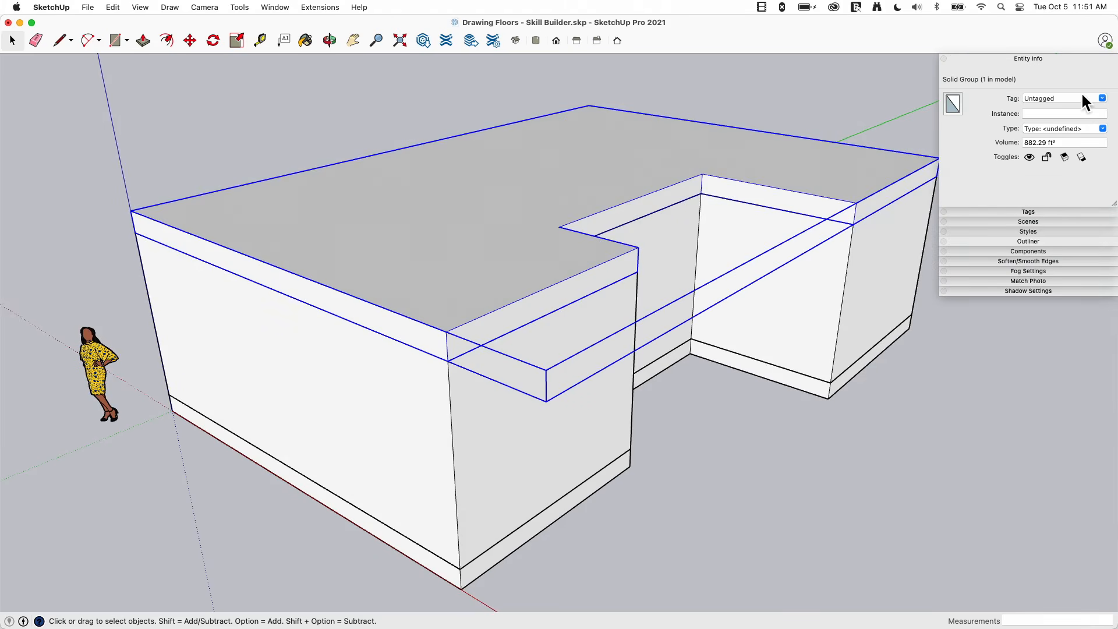
click(1101, 98)
middle_drag(745, 135, 263, 204)
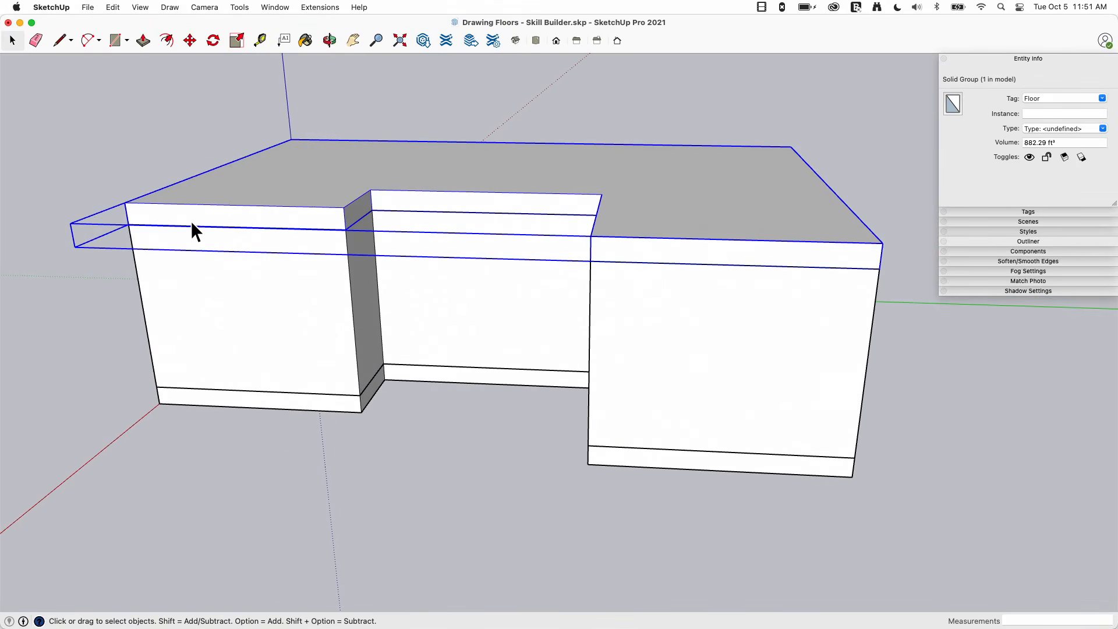
middle_drag(192, 223, 287, 261)
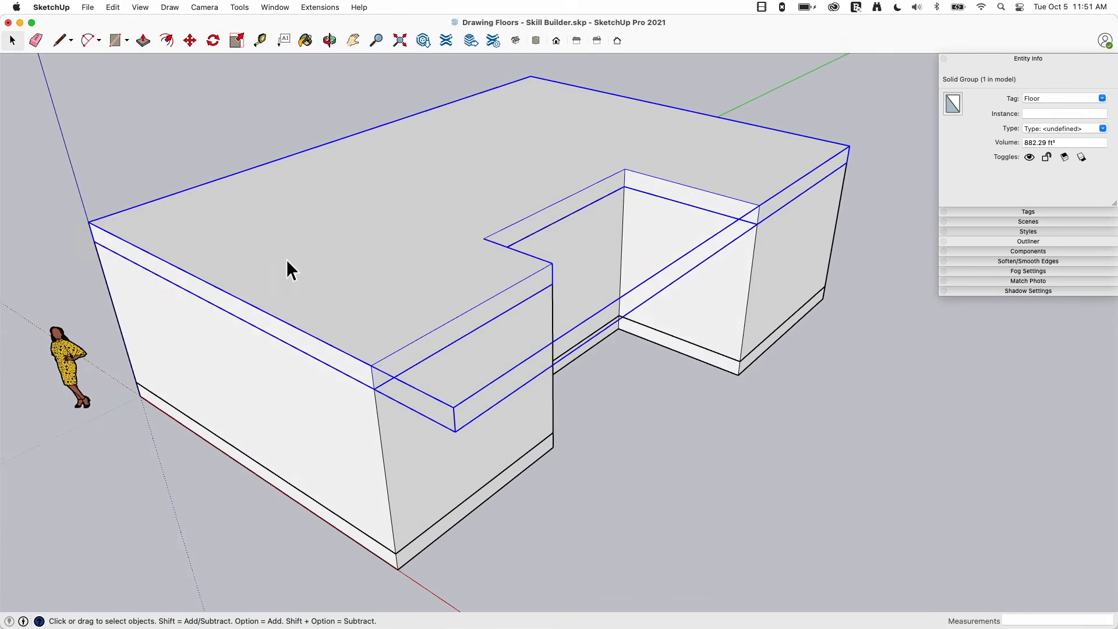
middle_drag(414, 371, 219, 291)
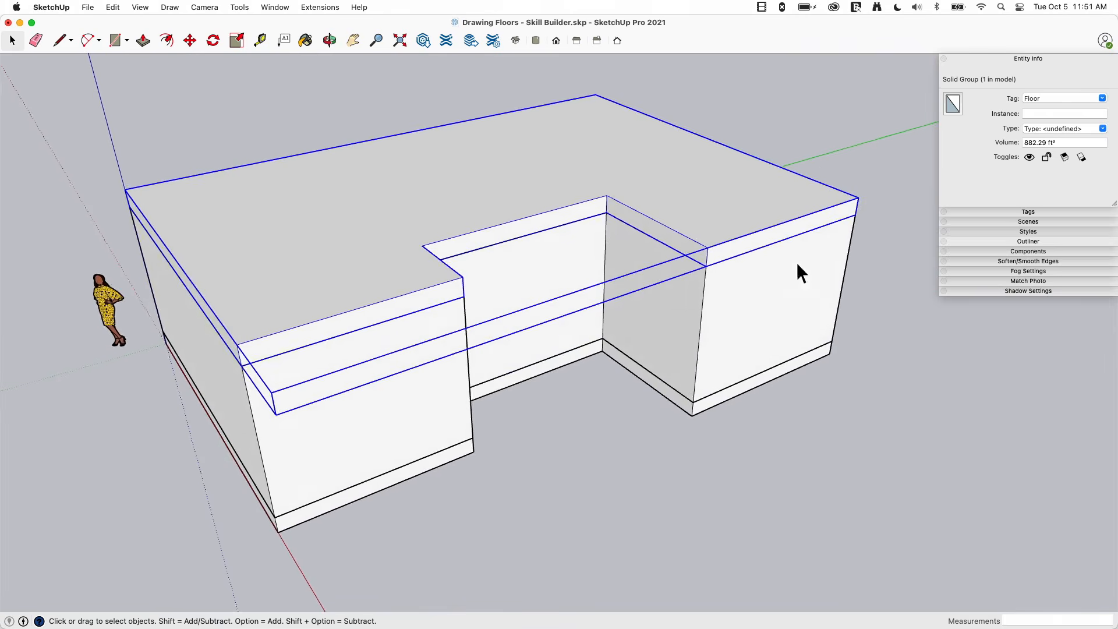
middle_drag(796, 262, 329, 240)
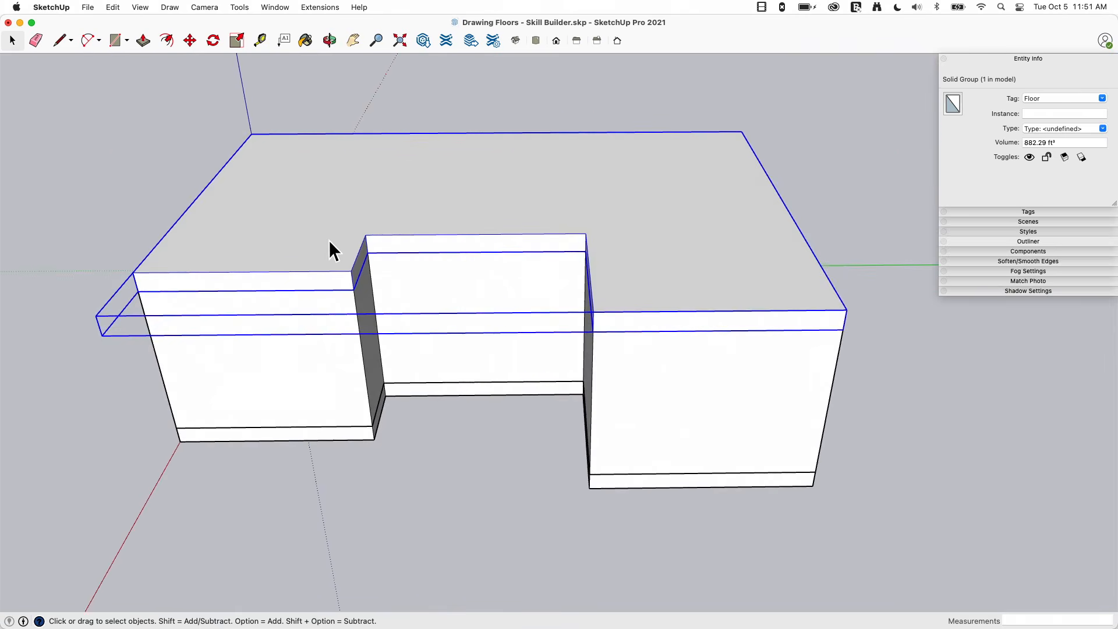
Open the upper floor group for editing and Push/Pull the wing's end face beside the notch outward about 1' 4" past the wall.
middle_drag(425, 242, 576, 190)
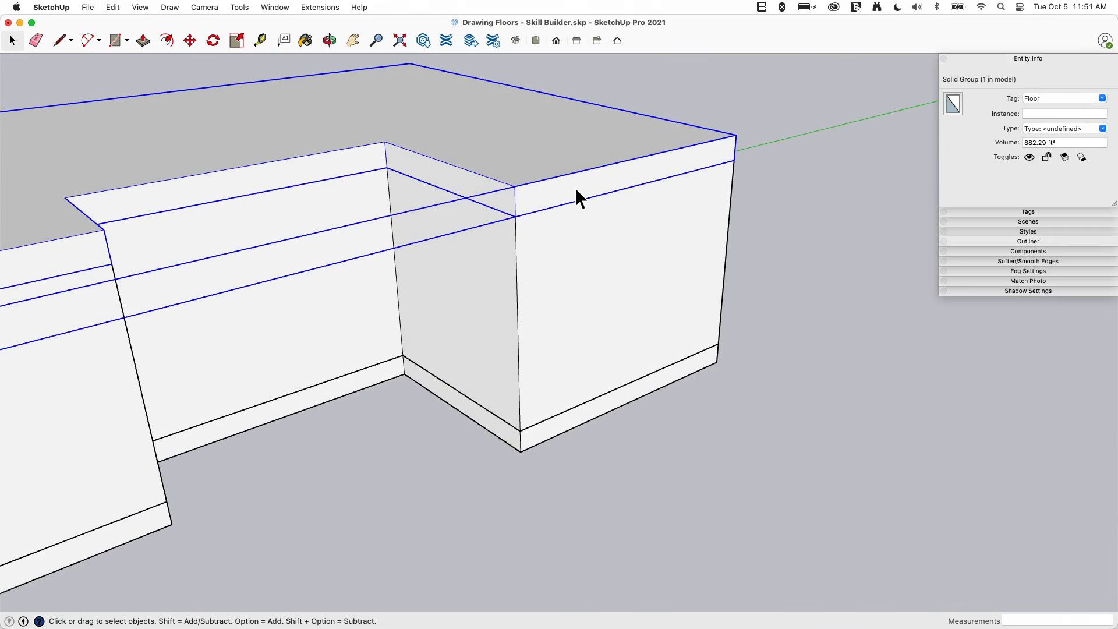
middle_drag(756, 236, 603, 183)
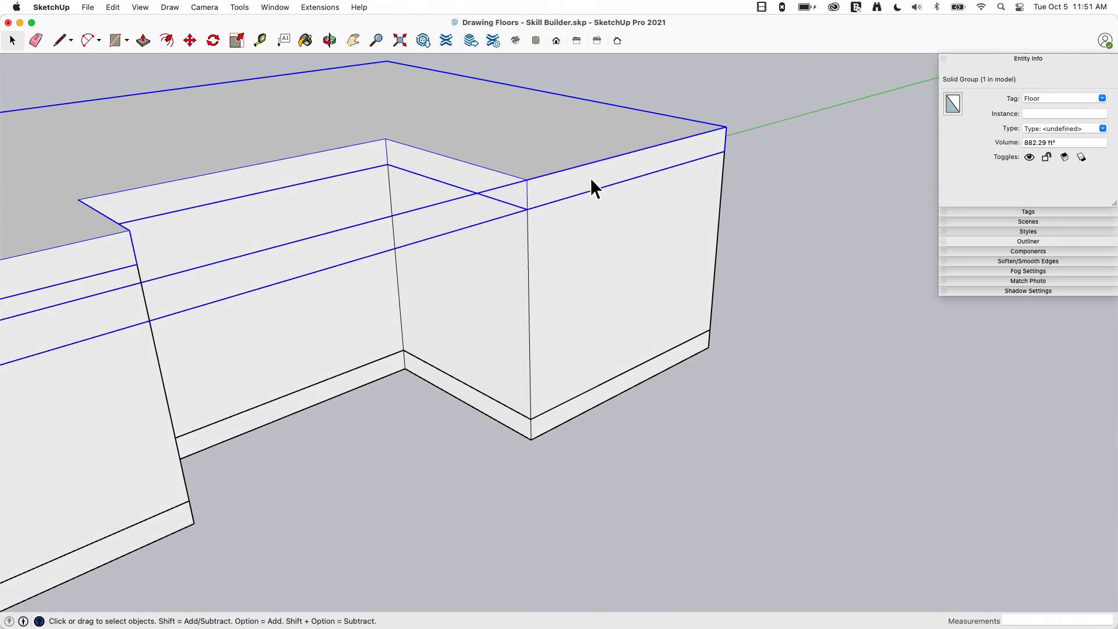
double_click(590, 177)
key(p)
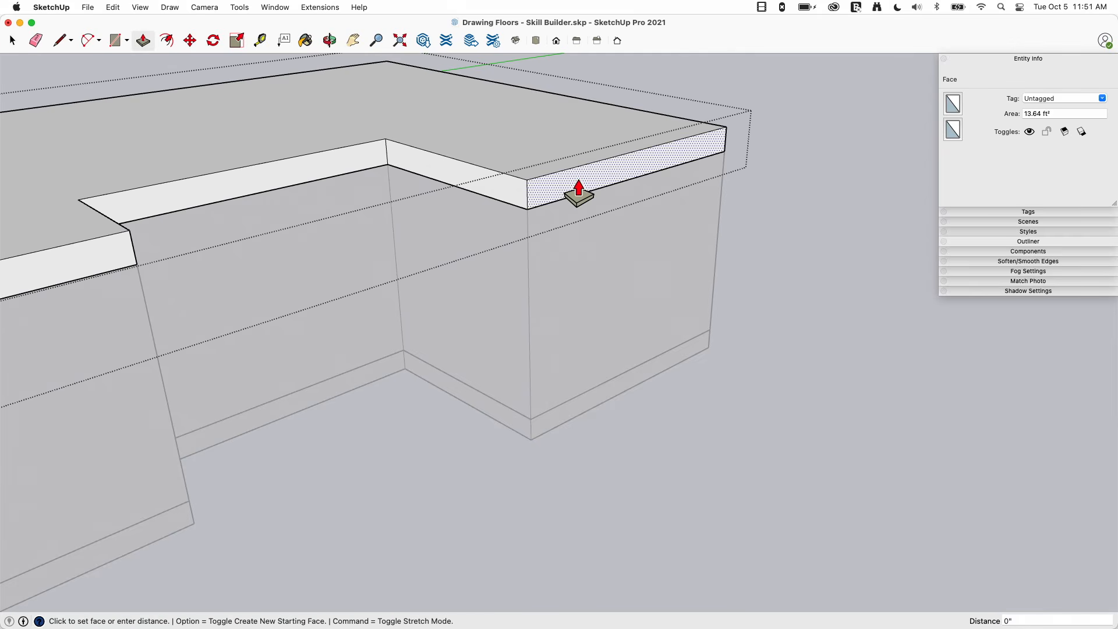
drag(578, 192, 605, 195)
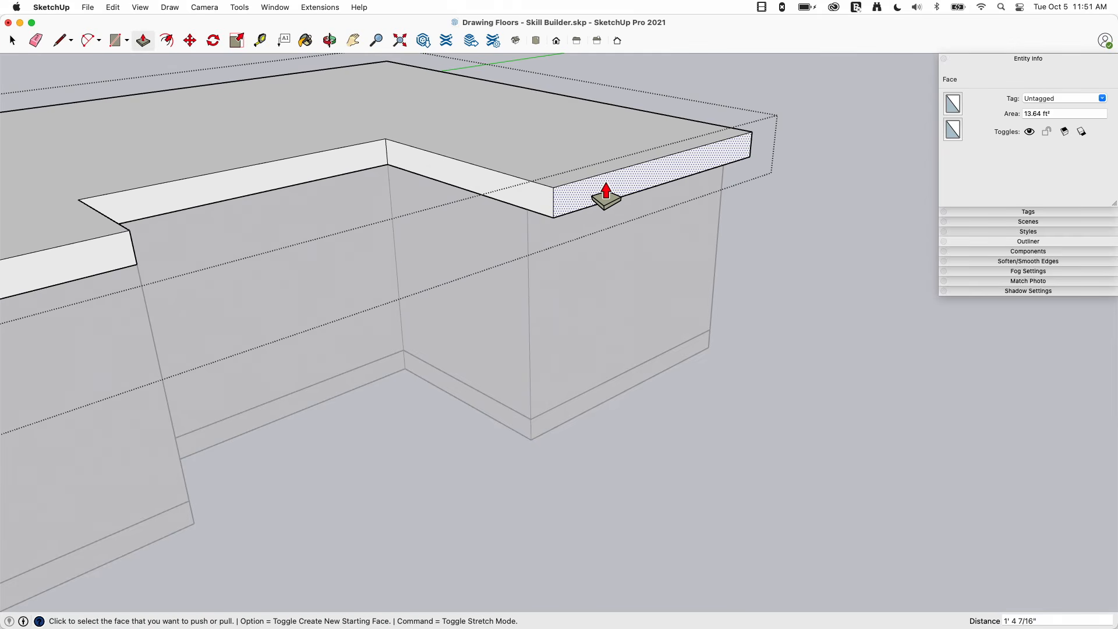
Set the wing end face's Push/Pull distance to 24" and close the upper floor group.
text(24)
key(Return)
key(space)
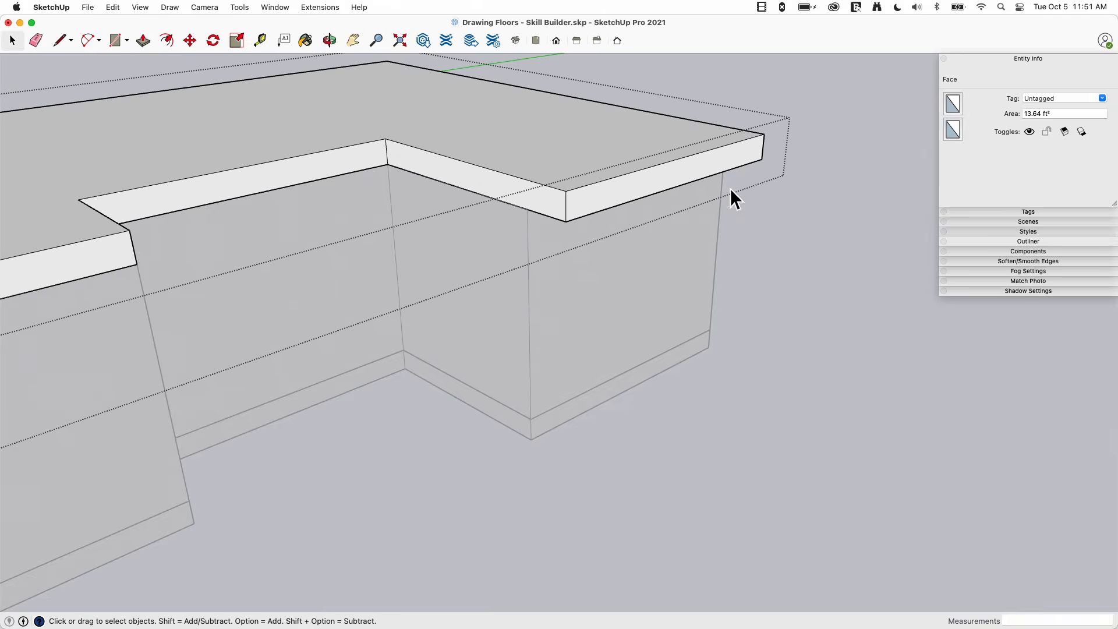
click(879, 235)
Examine the slab's overhang past the wing wall and the whole upper floor group from below and above.
mouse_move(888, 238)
middle_down()
mouse_move(561, 191)
mouse_move(579, 118)
mouse_move(658, 110)
mouse_move(877, 137)
mouse_move(661, 206)
mouse_move(466, 183)
mouse_move(452, 148)
middle_up()
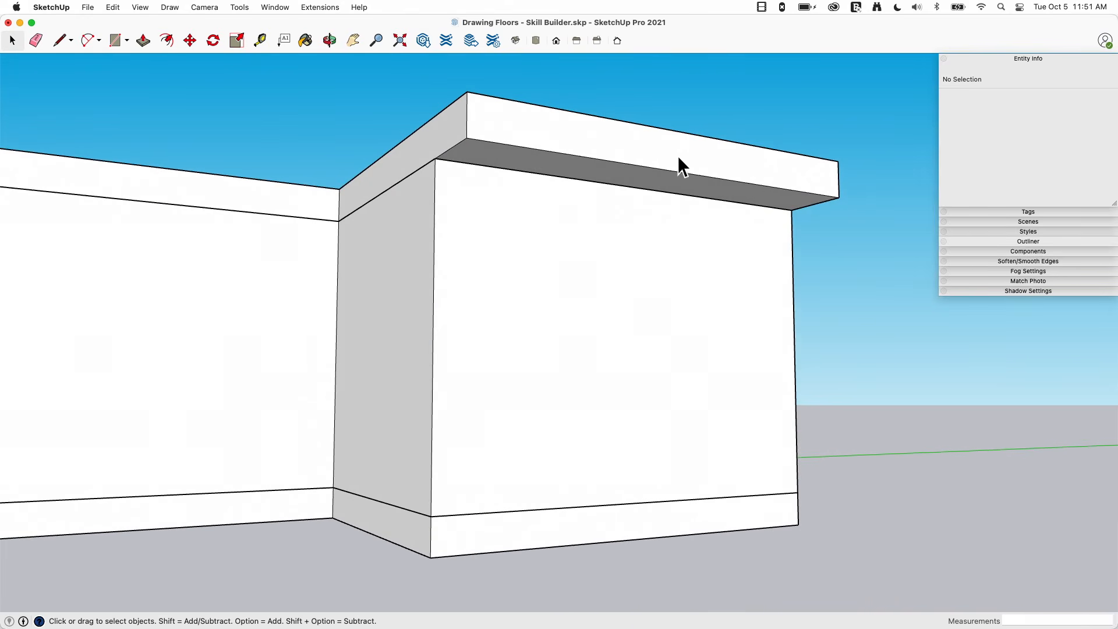
middle_drag(798, 208, 507, 152)
click(600, 187)
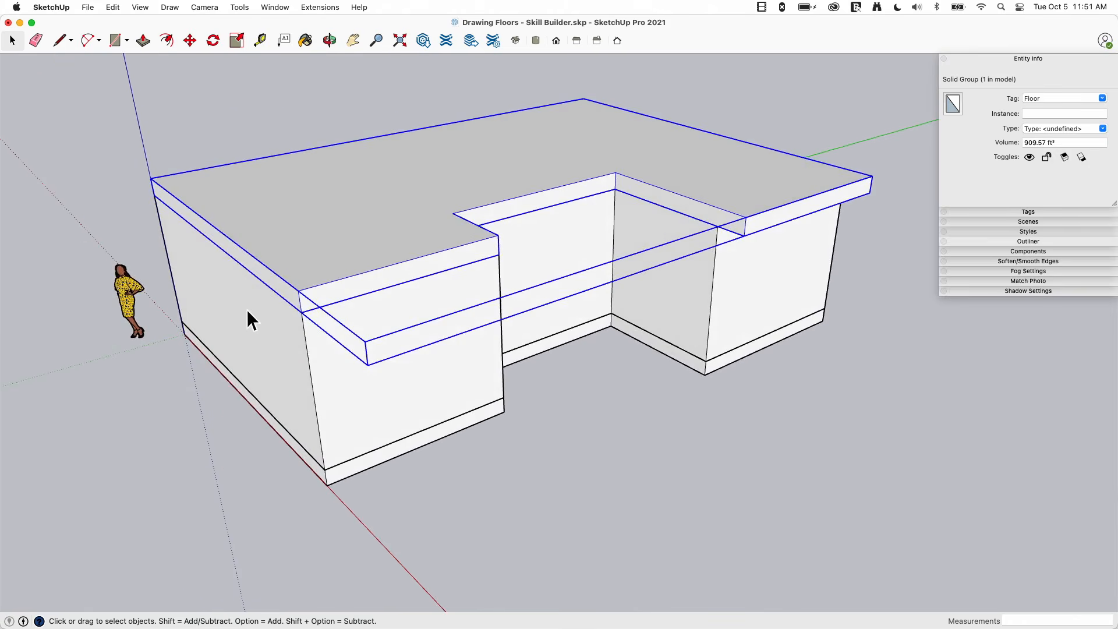
middle_drag(249, 317, 697, 155)
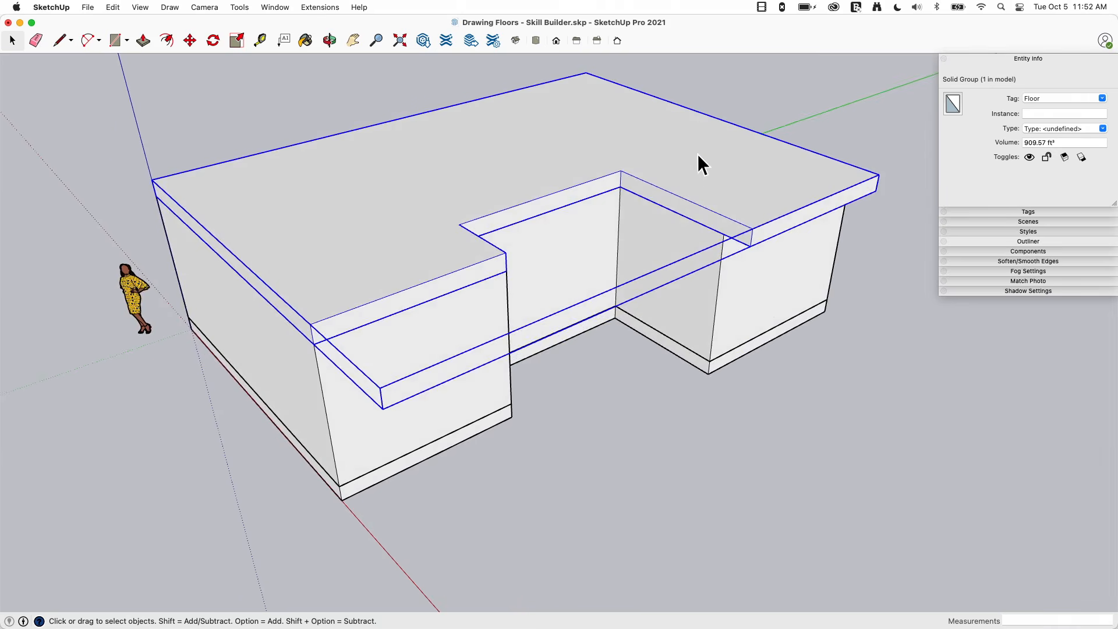
middle_drag(557, 167, 549, 217)
middle_drag(524, 180, 566, 337)
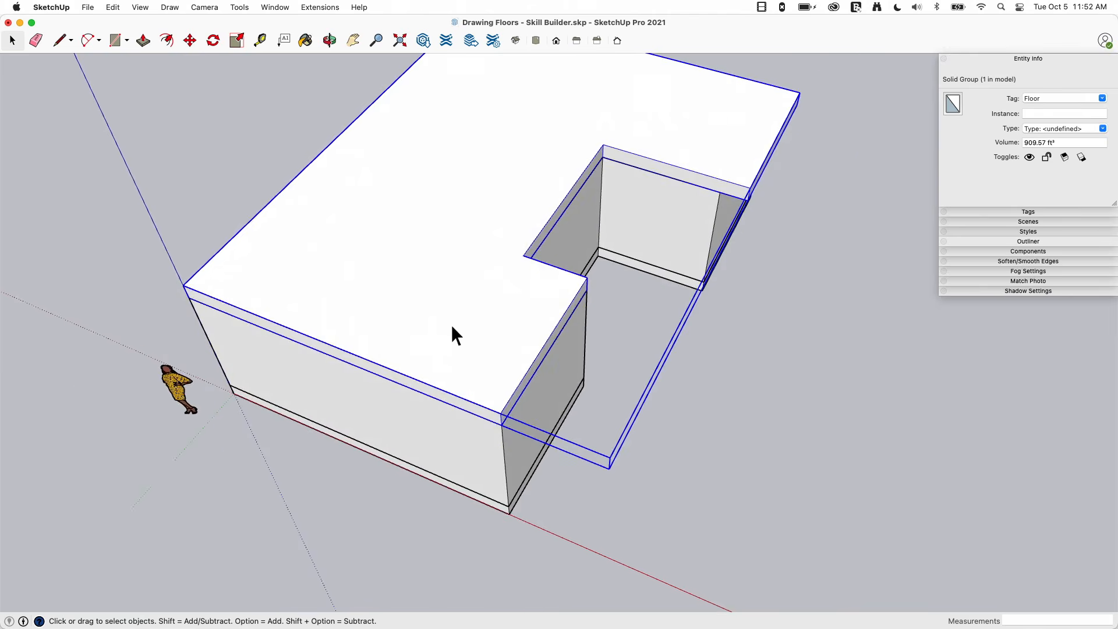
middle_drag(208, 321, 454, 279)
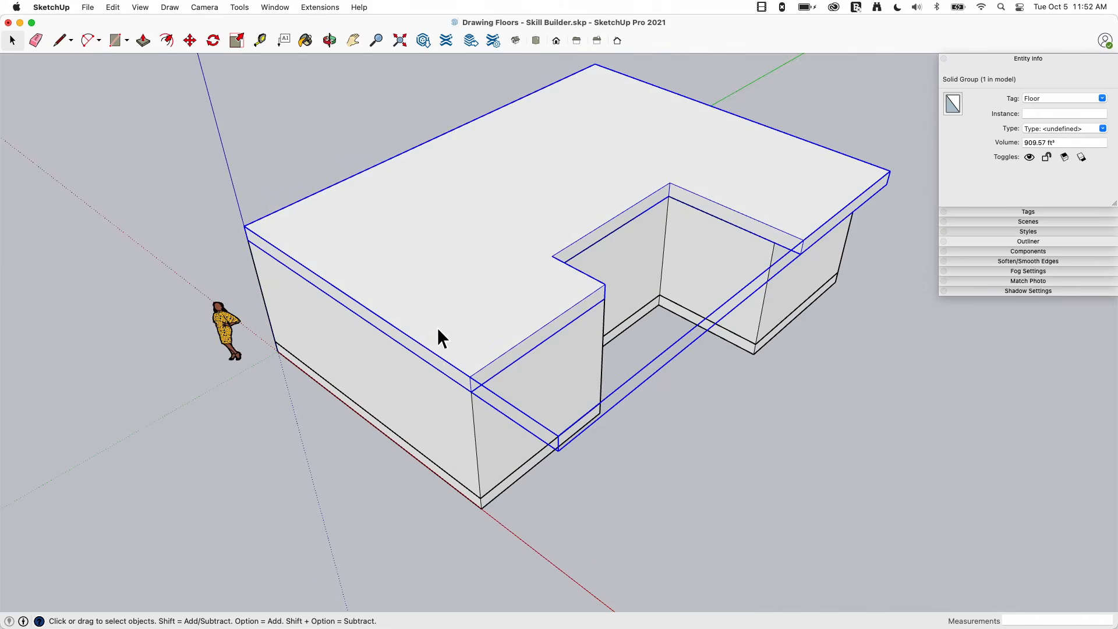
mouse_move(438, 329)
middle_down()
mouse_move(449, 45)
mouse_move(449, 100)
mouse_move(588, 425)
mouse_move(631, 299)
mouse_move(626, 267)
middle_up()
Trace an outline on the slab top around the notch and overhanging wing, closing it across from the notch's inner corner to the opposite edge.
click(615, 387)
key(l)
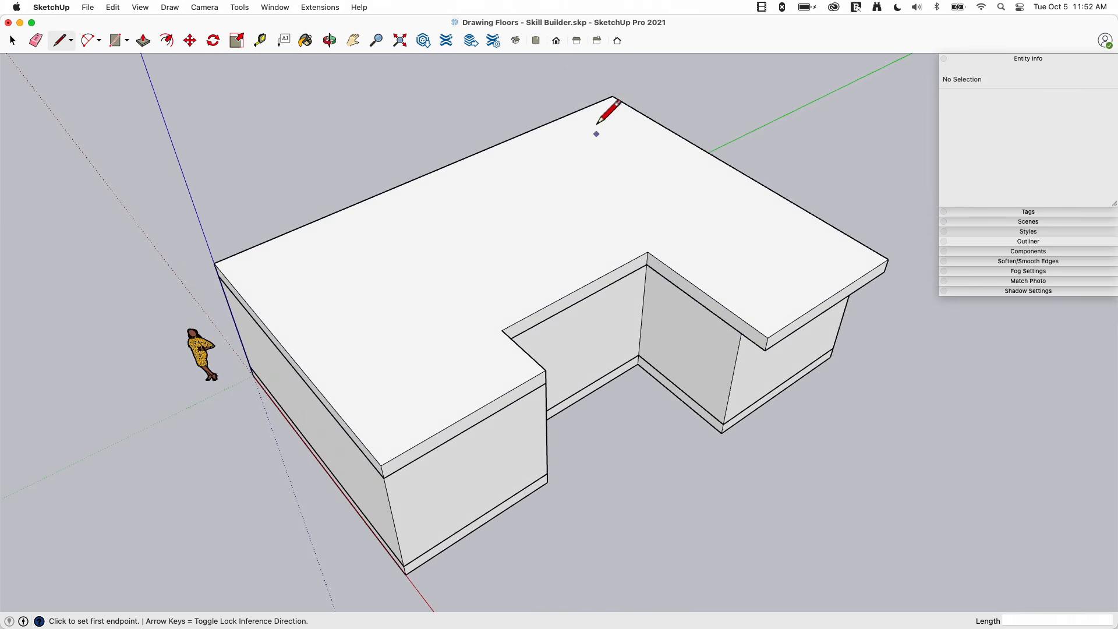
click(611, 96)
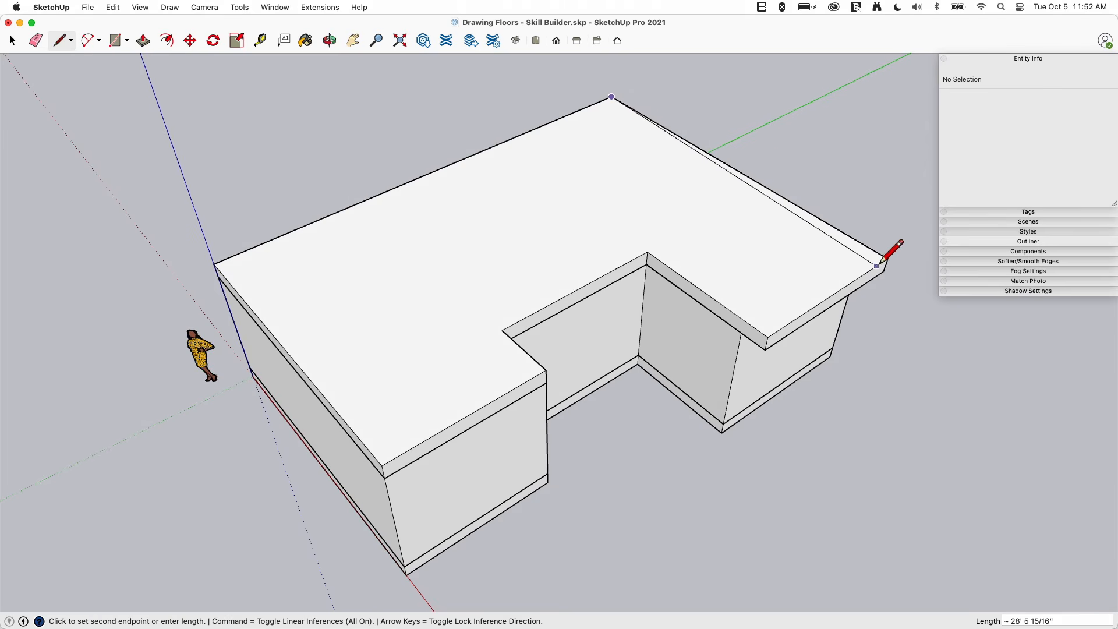
click(767, 337)
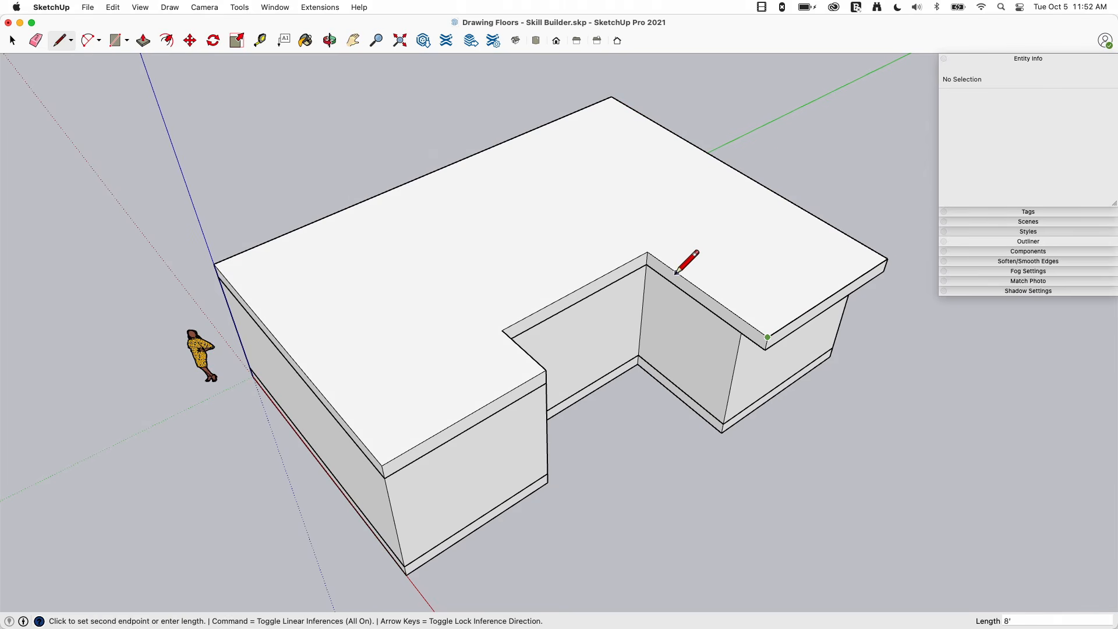
click(502, 330)
click(360, 202)
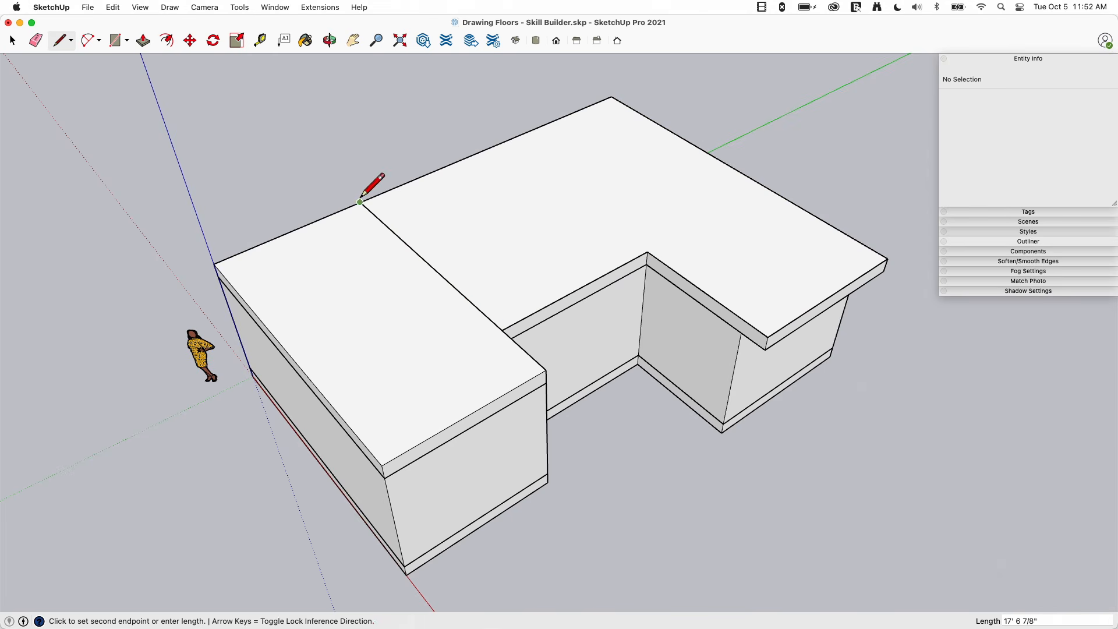
click(610, 91)
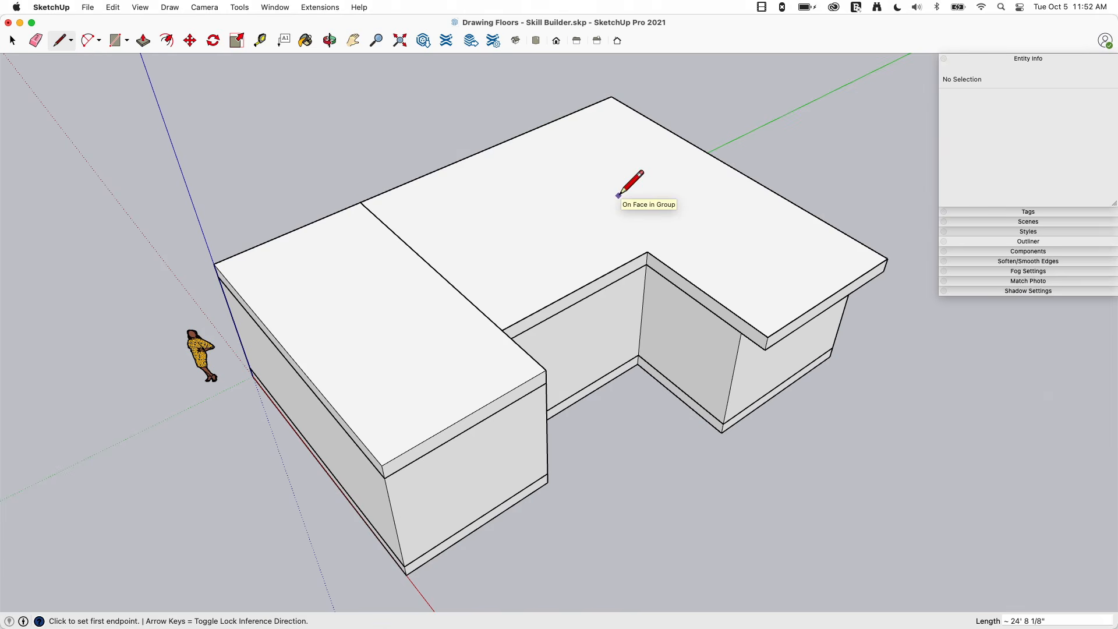
Offset the traced outline 6" inward and delete the inner face, leaving only the wall-width border.
key(f)
click(553, 155)
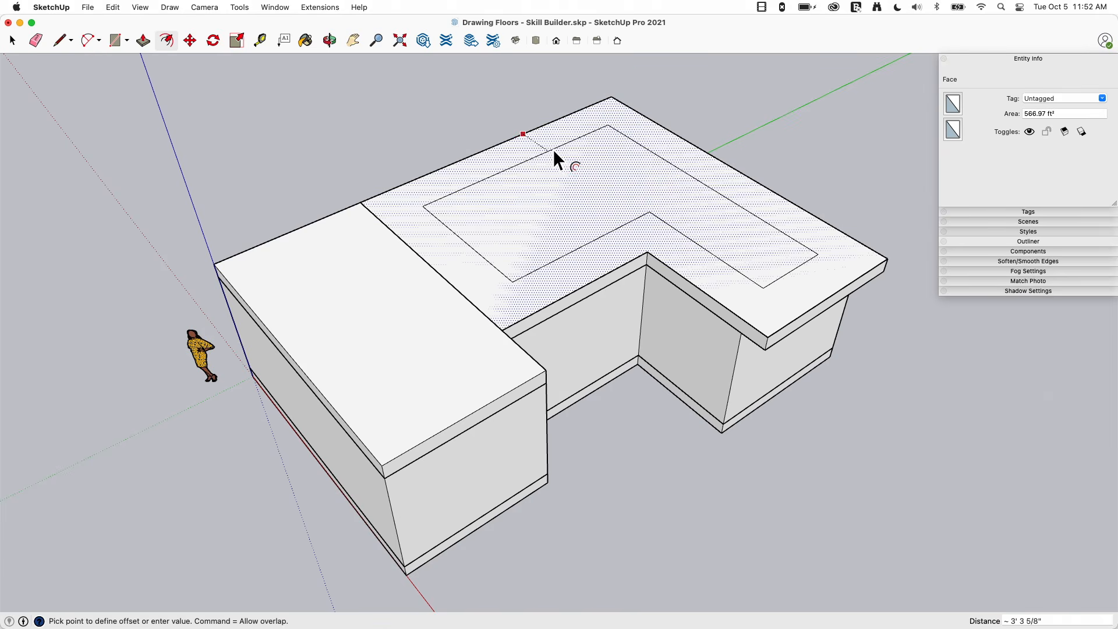
click(553, 152)
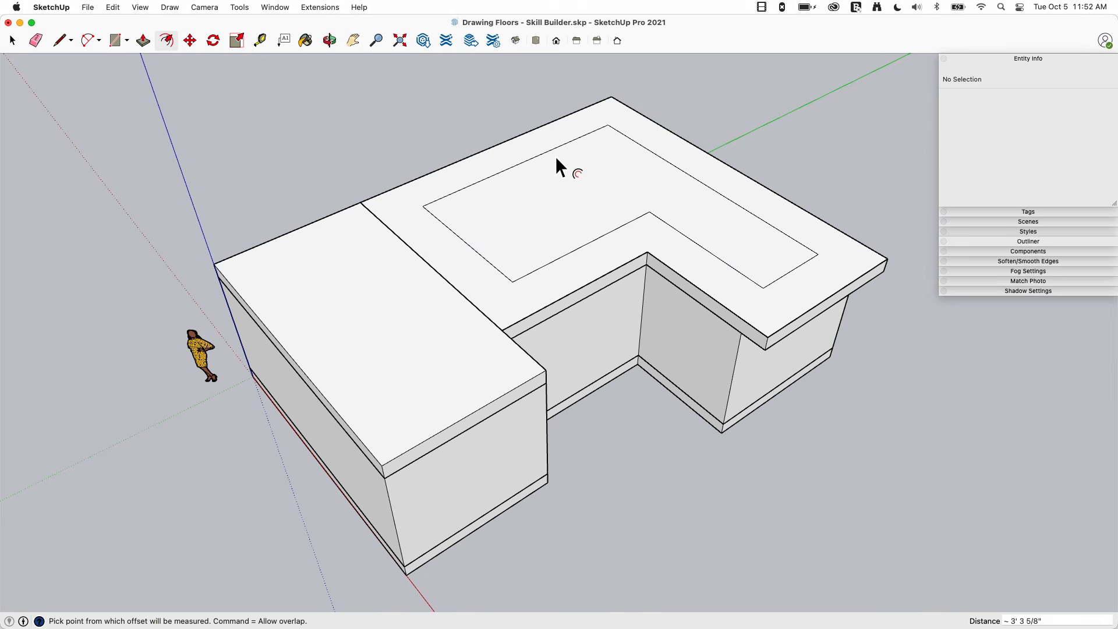
text(6")
key(Return)
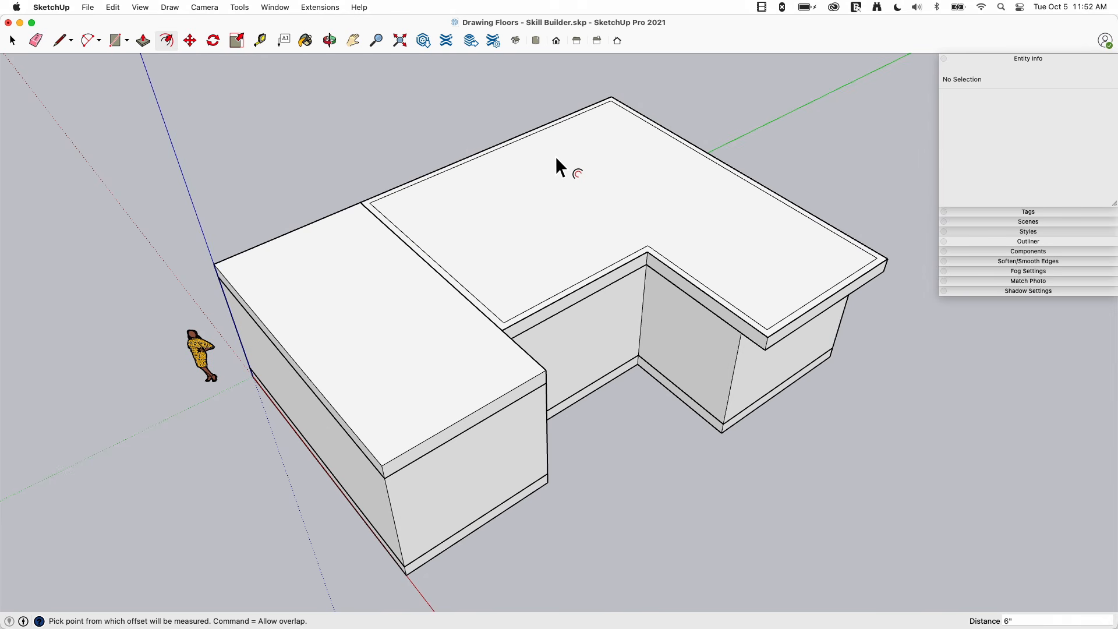
key(space)
click(557, 163)
Push/Pull the 6" border face upward to form the second-floor exterior walls.
key(p)
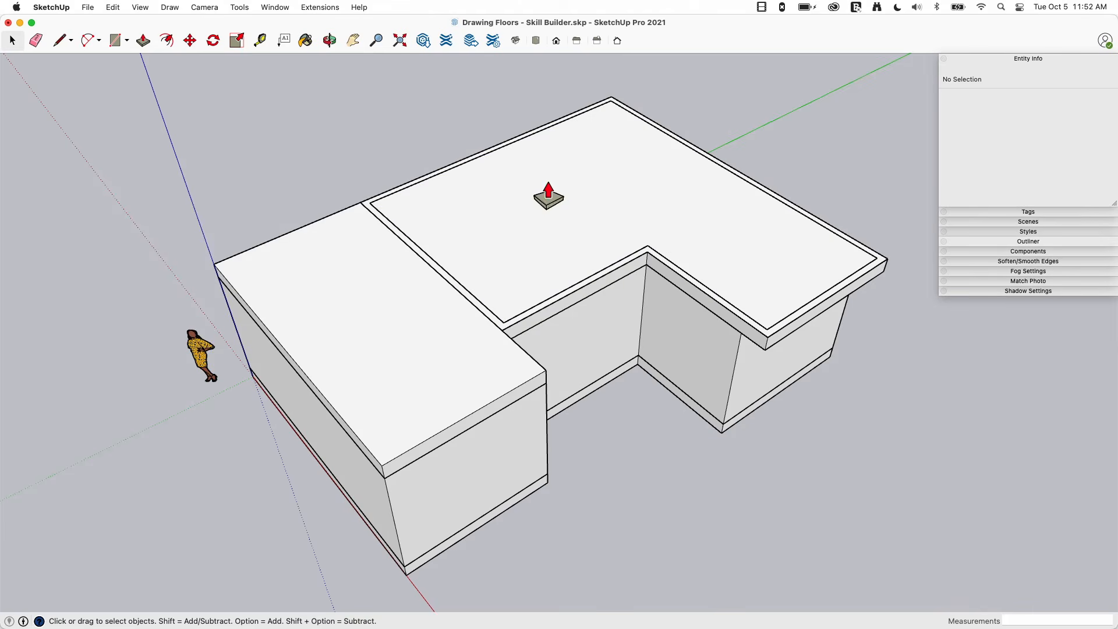
click(503, 335)
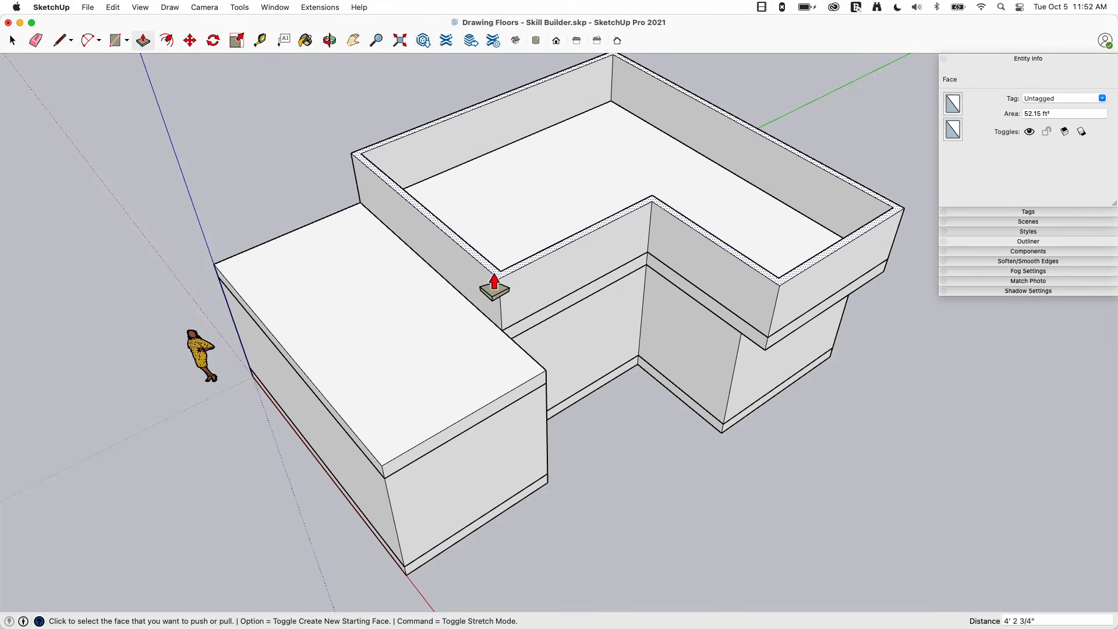
middle_drag(494, 285, 739, 172)
Group all of the new second-floor wall geometry and assign the group the Walls - Ext tag.
key(space)
triple_click(647, 265)
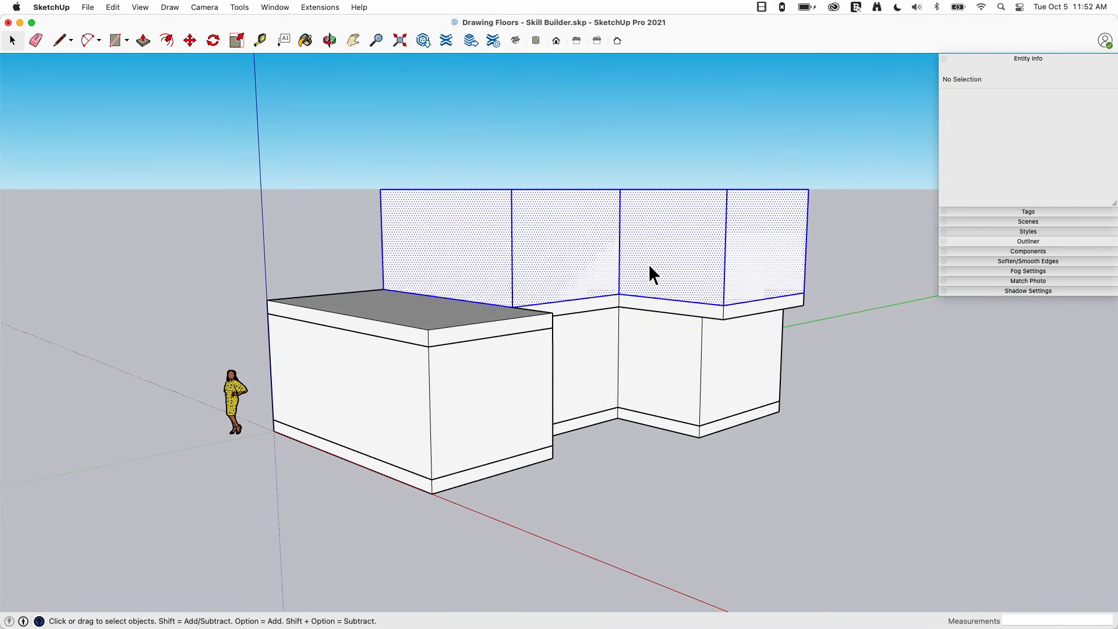
right_click(648, 260)
click(692, 364)
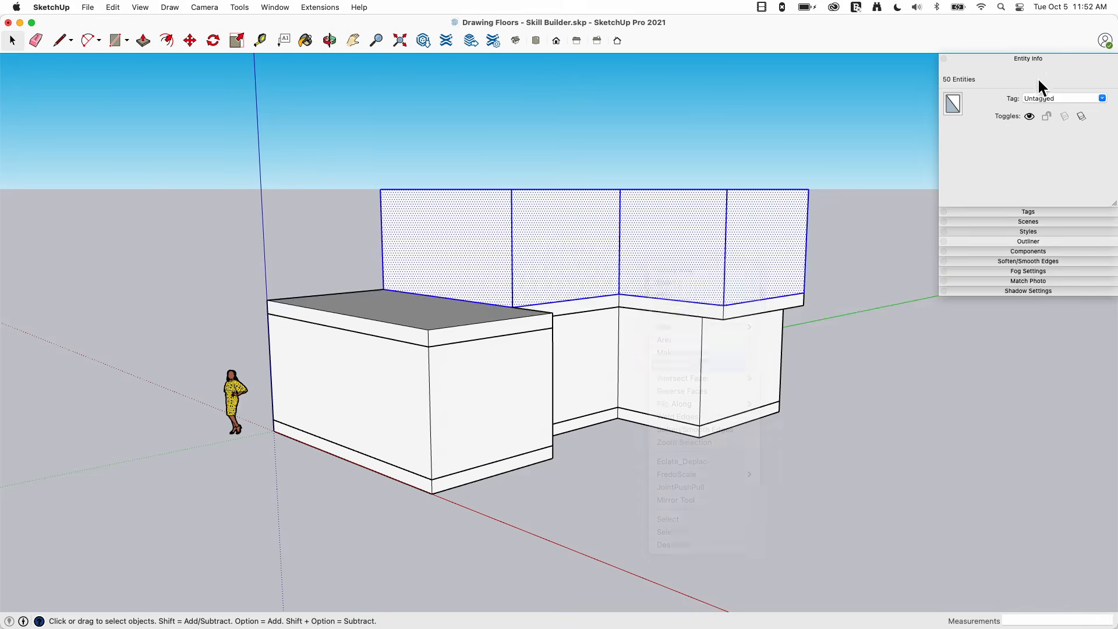
click(1102, 99)
click(1071, 129)
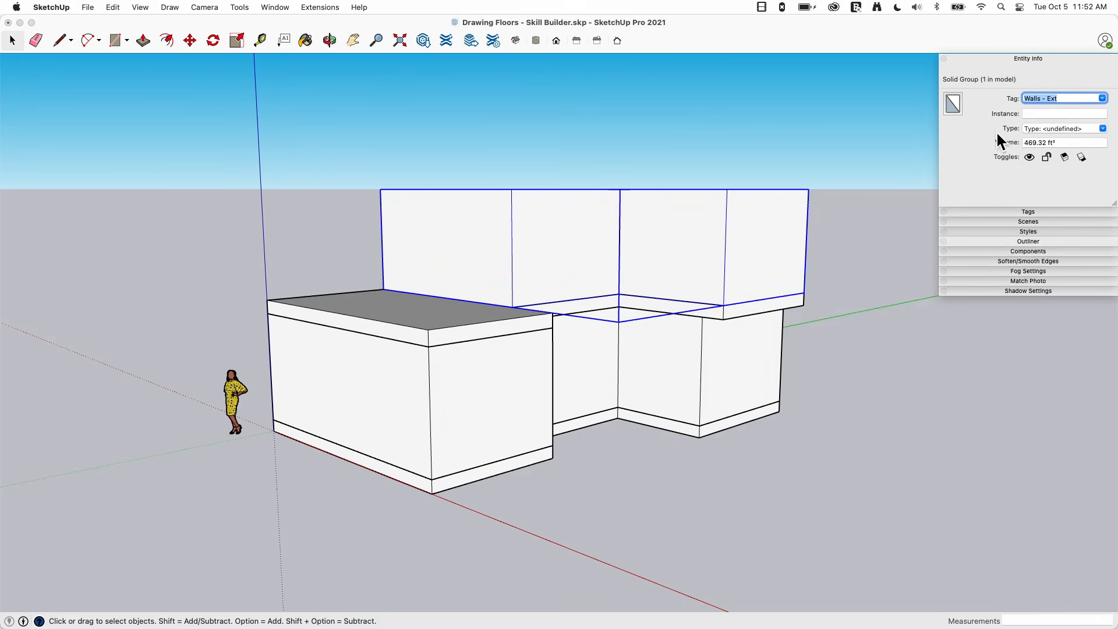
Open the upper floor group and Push/Pull the uncovered wing's end face back to remove the slab outside the second-floor walls.
mouse_move(833, 129)
middle_down()
mouse_move(825, 145)
mouse_move(815, 136)
middle_up()
middle_drag(346, 234, 499, 342)
click(381, 336)
scroll(309, 290, up, 3)
double_click(389, 355)
key(p)
click(488, 346)
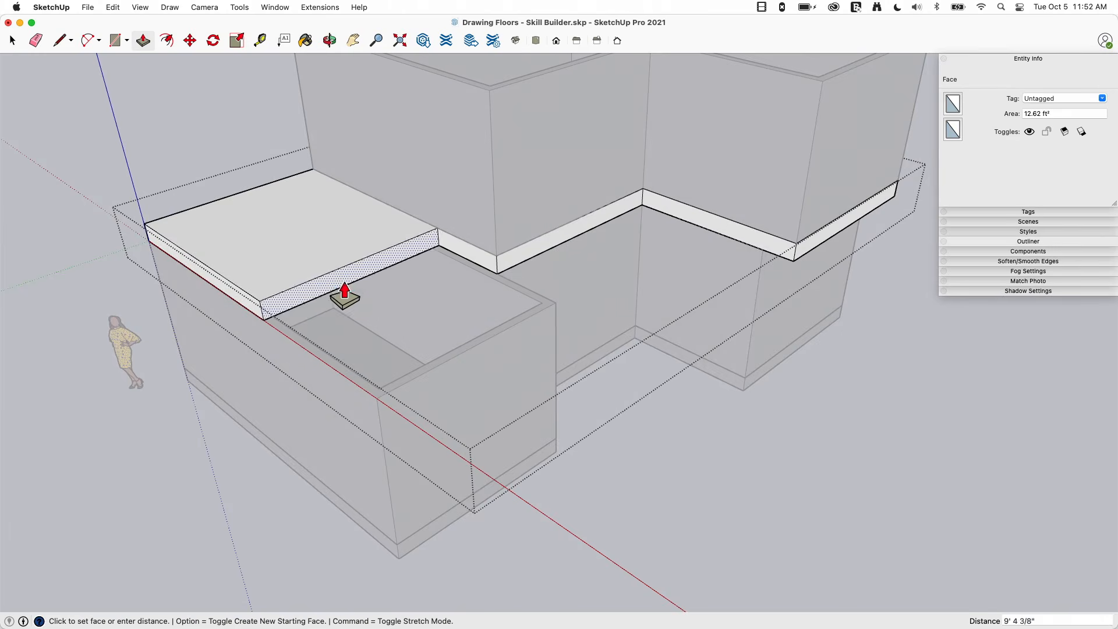
click(154, 208)
key(space)
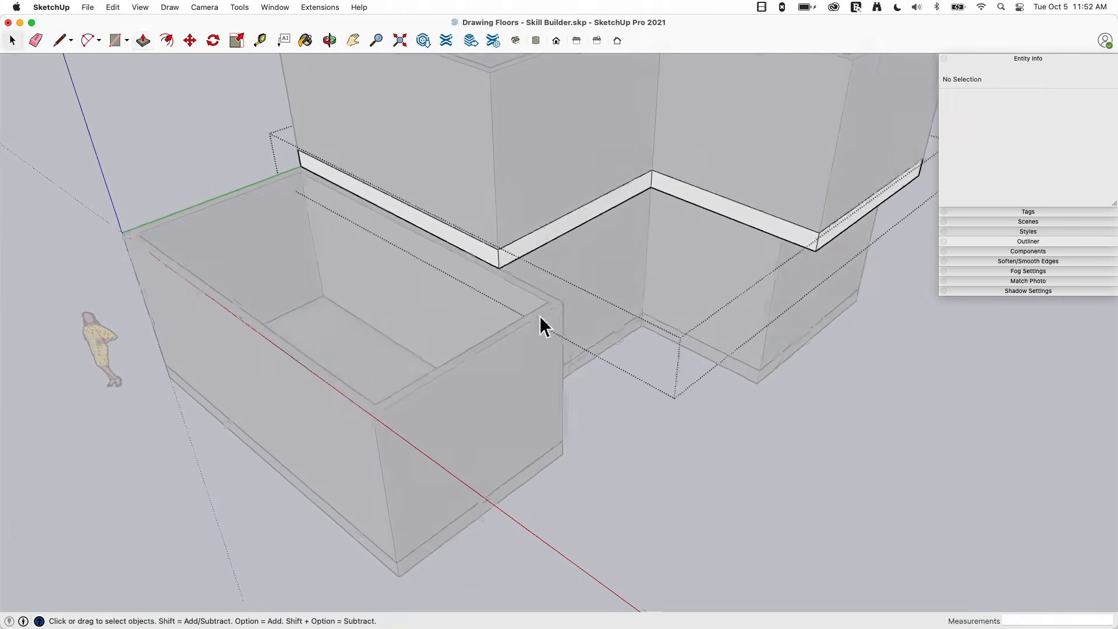
Push/Pull the slab's edge face facing the open wing outward 6" over the lower wall.
middle_drag(542, 318, 473, 284)
scroll(517, 299, up, 5)
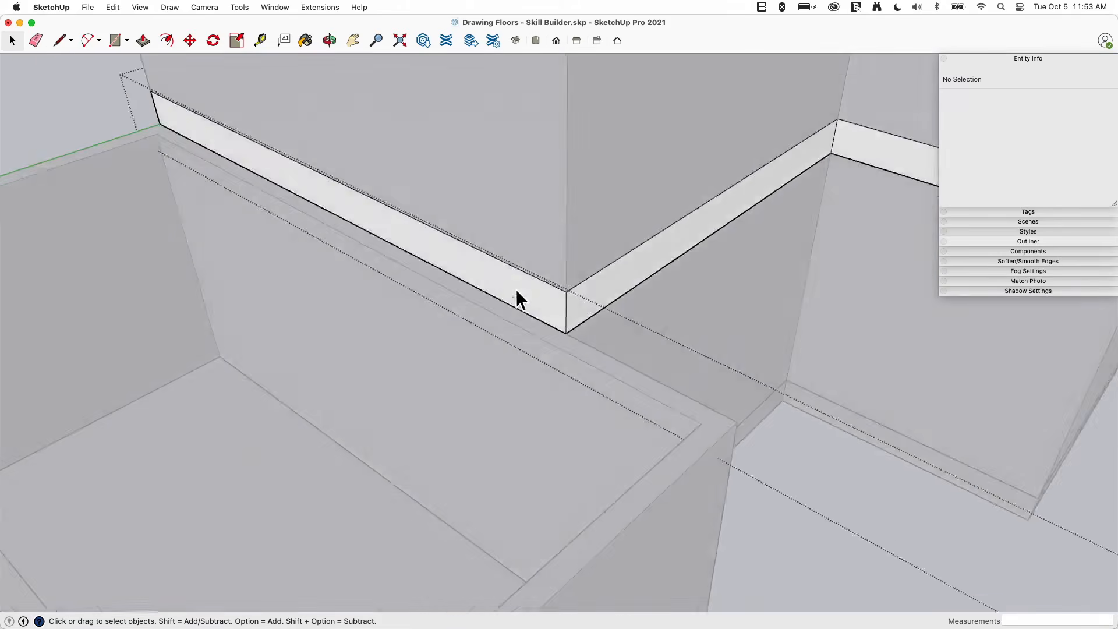
key(p)
click(504, 304)
click(572, 362)
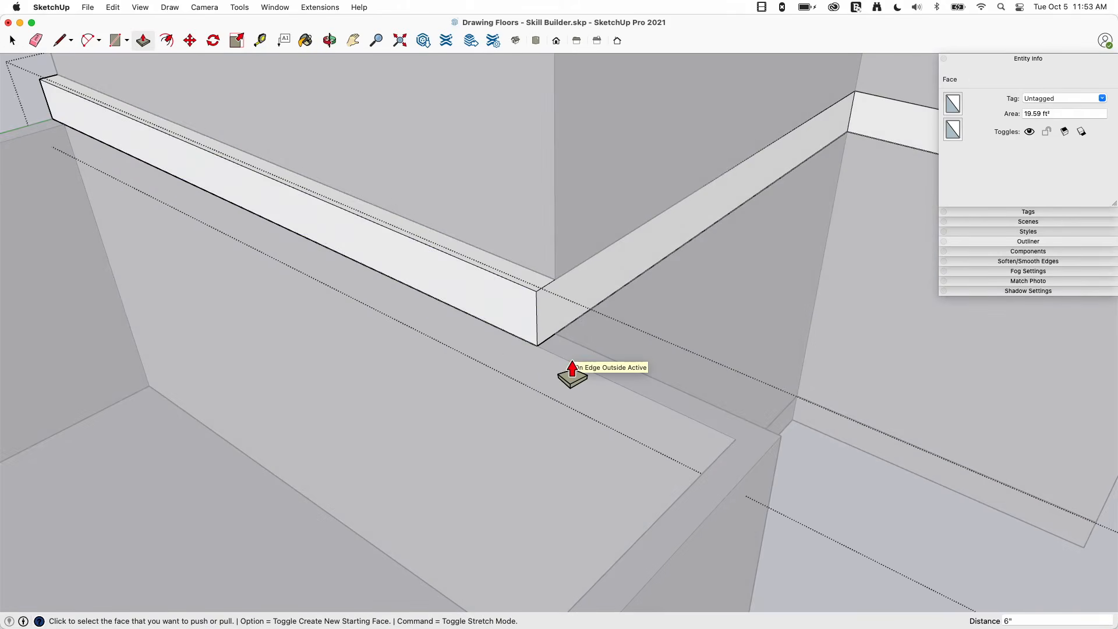
key(space)
In the second-floor wall group, move both faces of the wall facing the open wing 6" outward to the slab's edge.
scroll(568, 344, down, 4)
double_click(546, 318)
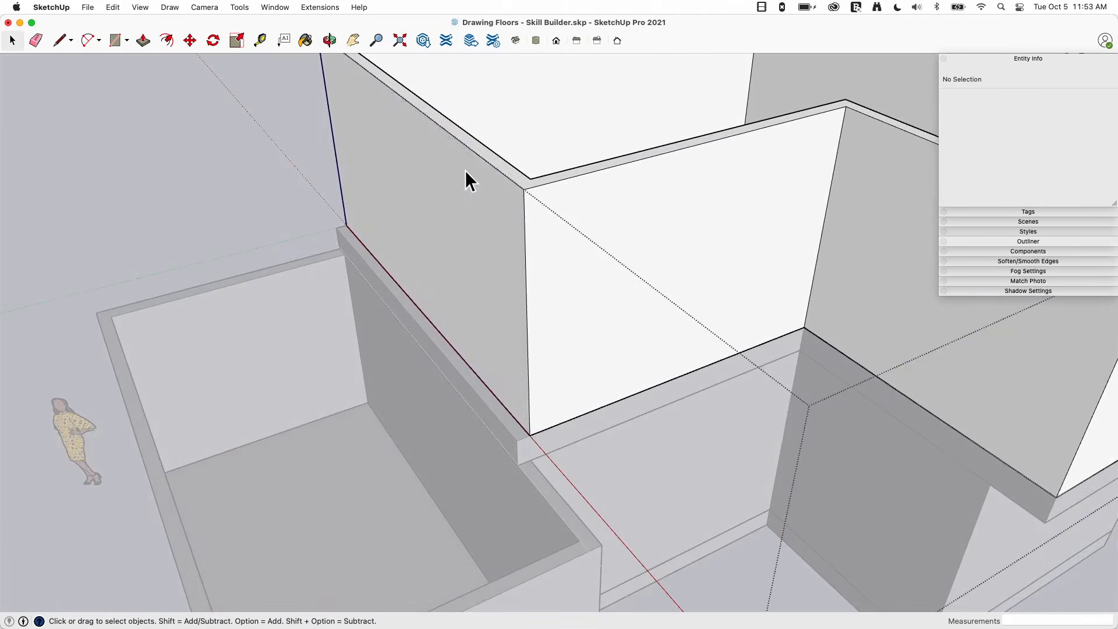
click(466, 170)
shift+click(407, 201)
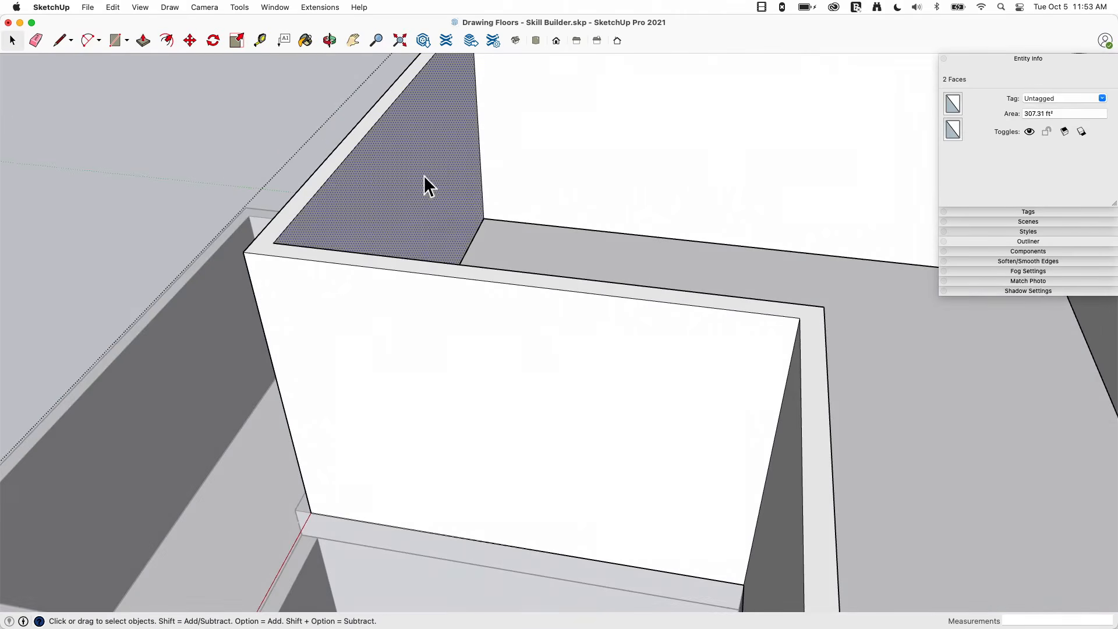
middle_drag(424, 176, 430, 510)
key(m)
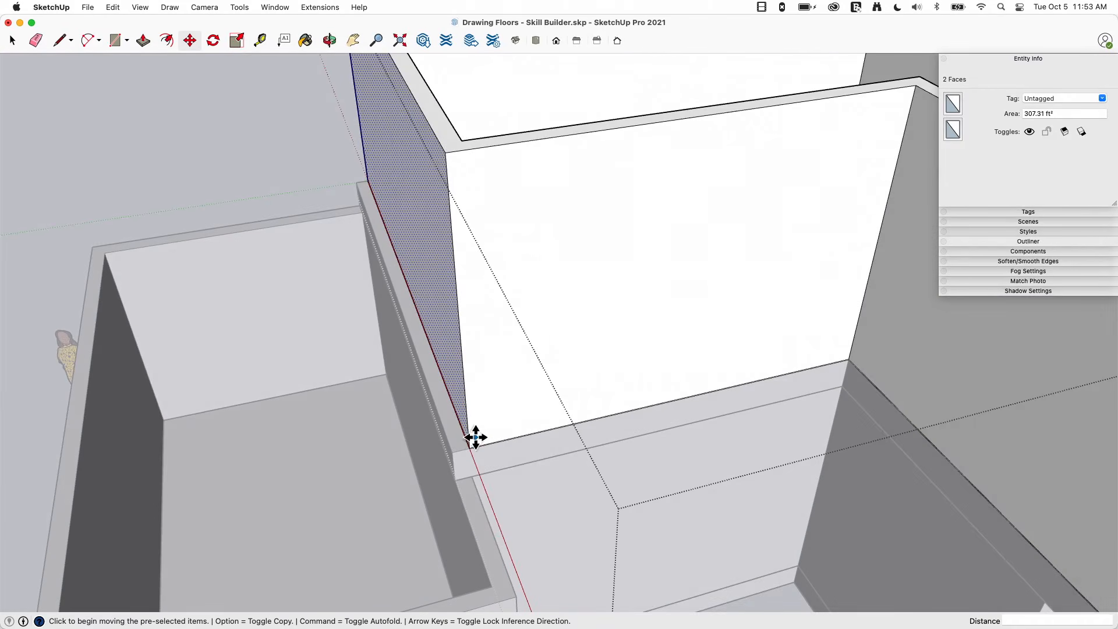
click(470, 446)
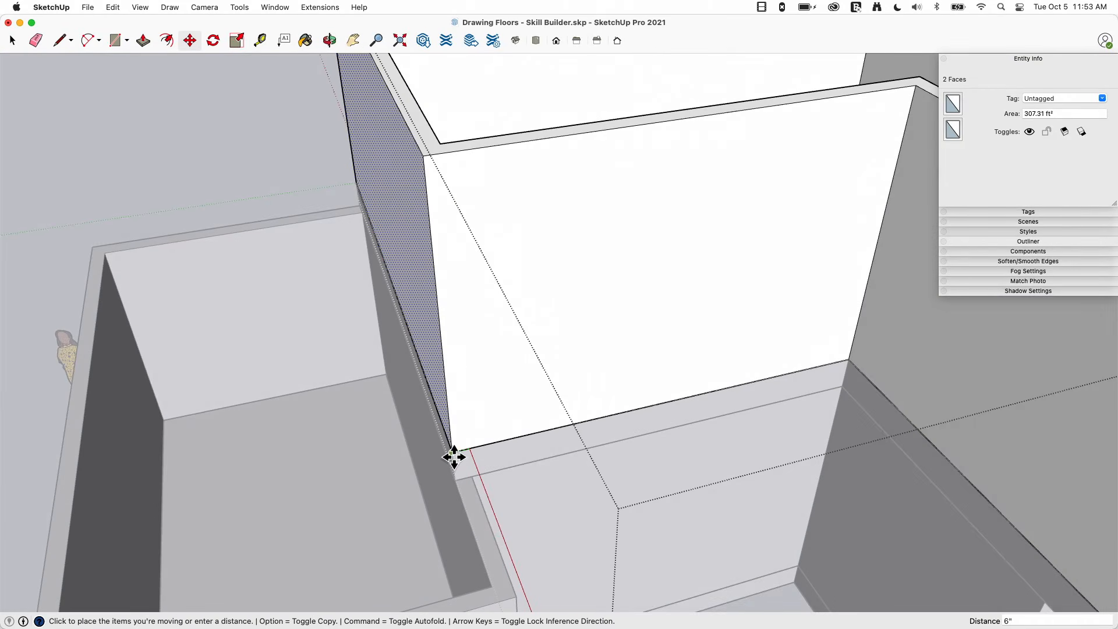
click(452, 458)
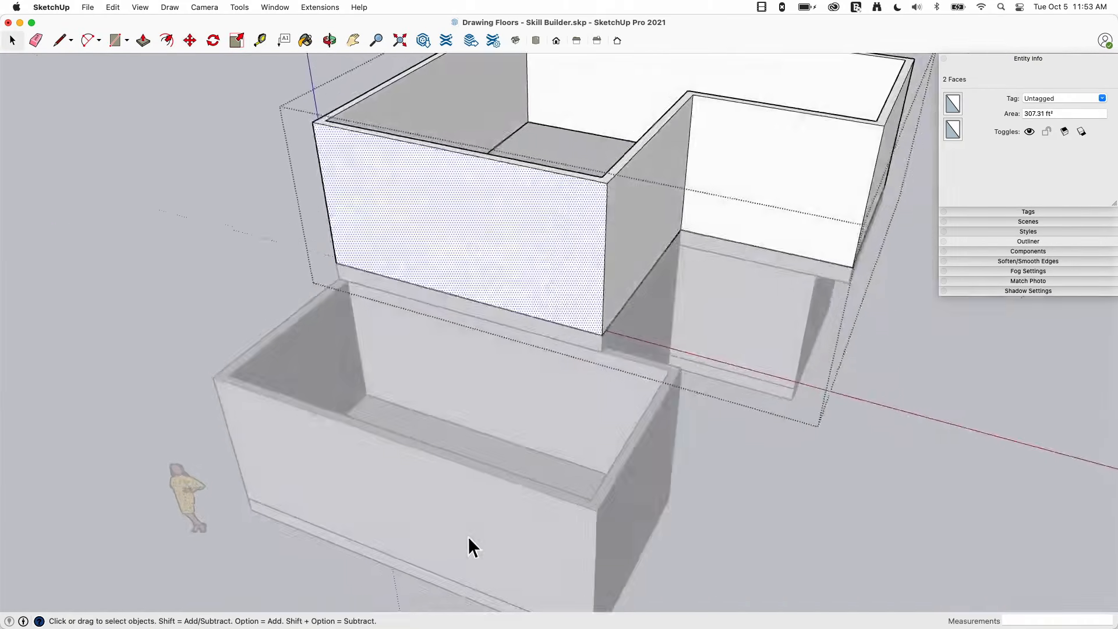
Open the lower exterior wall group and draw edges across the wall tops where they meet the upper slab's edge.
scroll(169, 415, up, 5)
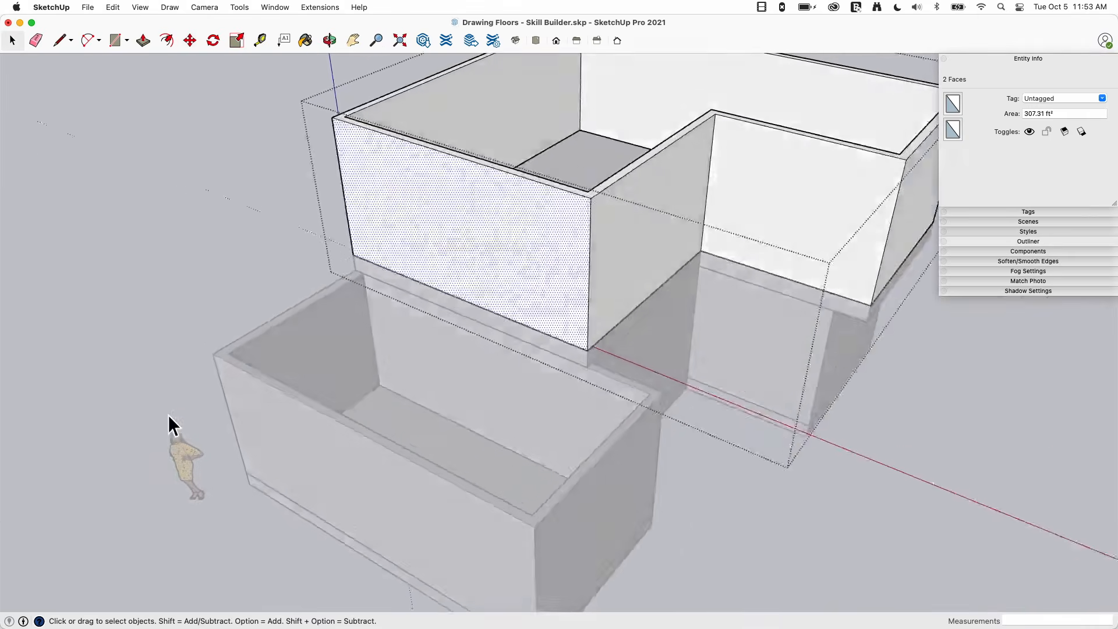
middle_drag(234, 320, 588, 414)
click(560, 410)
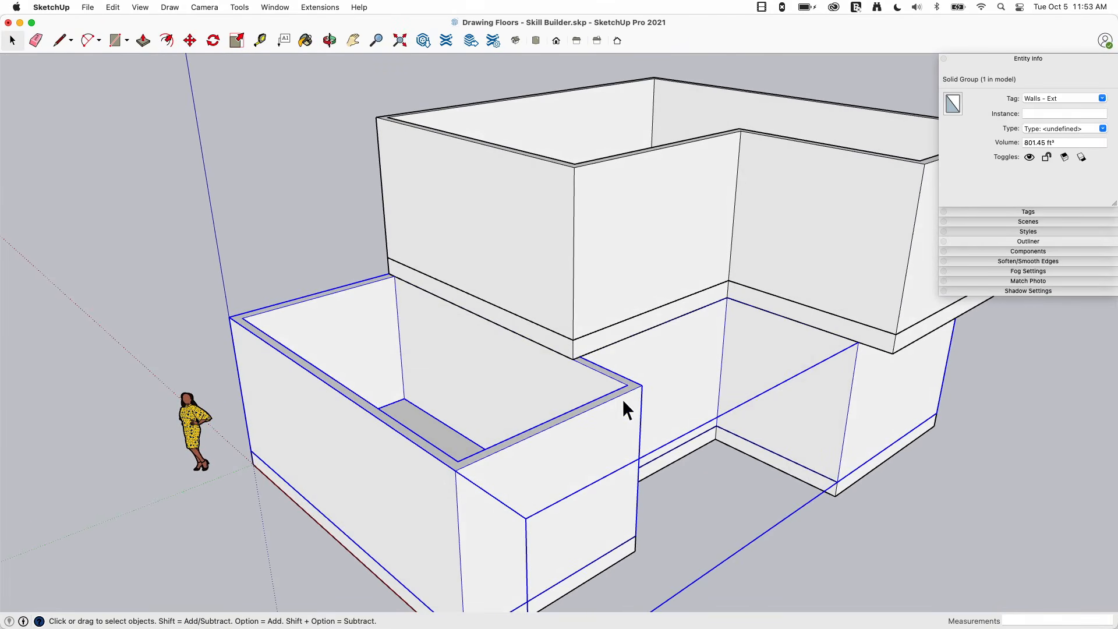
scroll(573, 349, up, 5)
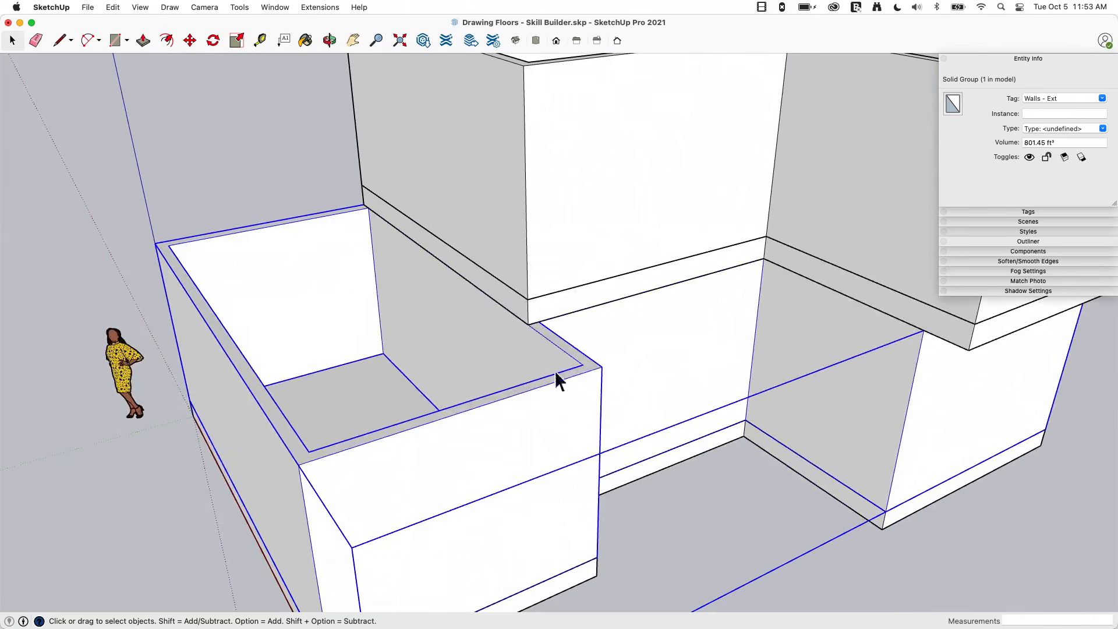
key(Escape)
scroll(589, 374, up, 5)
key(l)
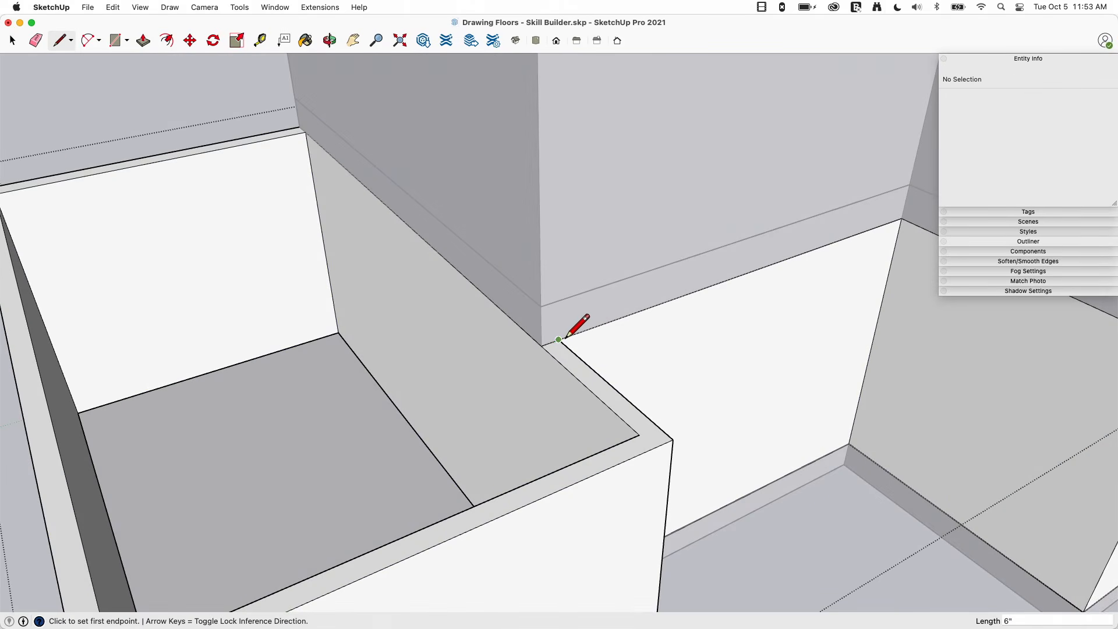
middle_drag(565, 338, 583, 352)
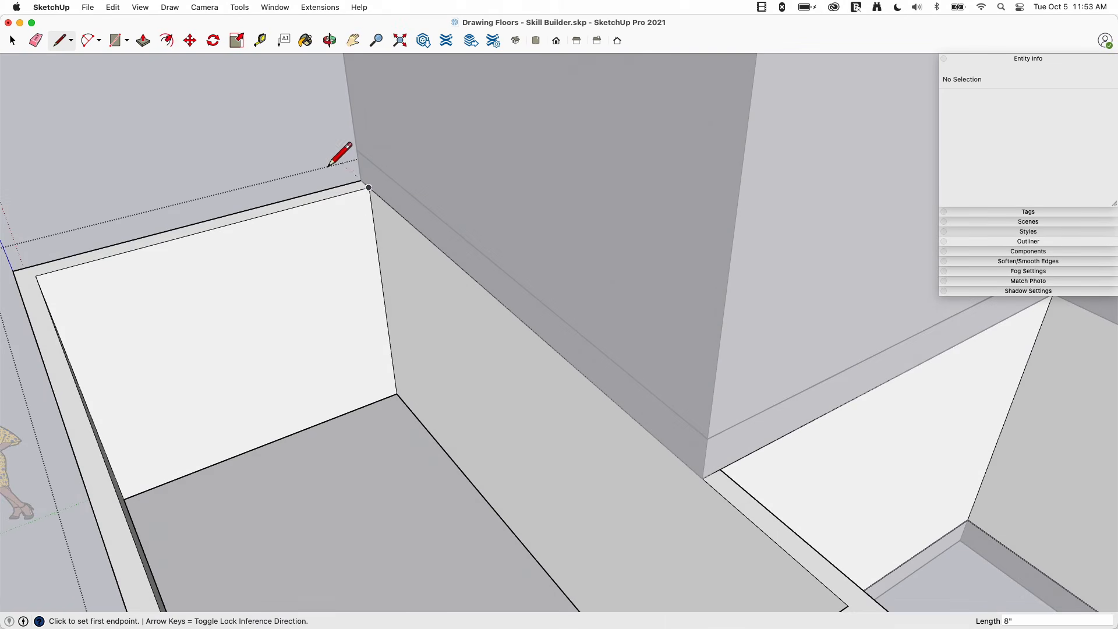
Push/Pull the open wing's separated wall-top face up to the top of the second-floor walls.
key(p)
click(332, 203)
middle_drag(331, 203, 400, 250)
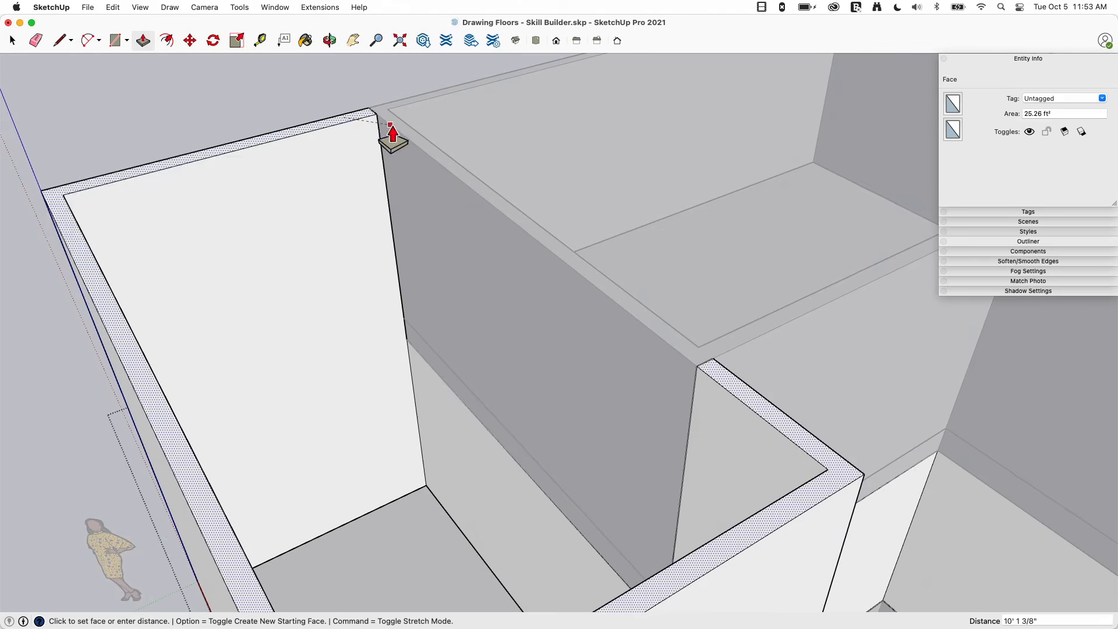
click(377, 110)
key(space)
middle_drag(541, 378, 408, 211)
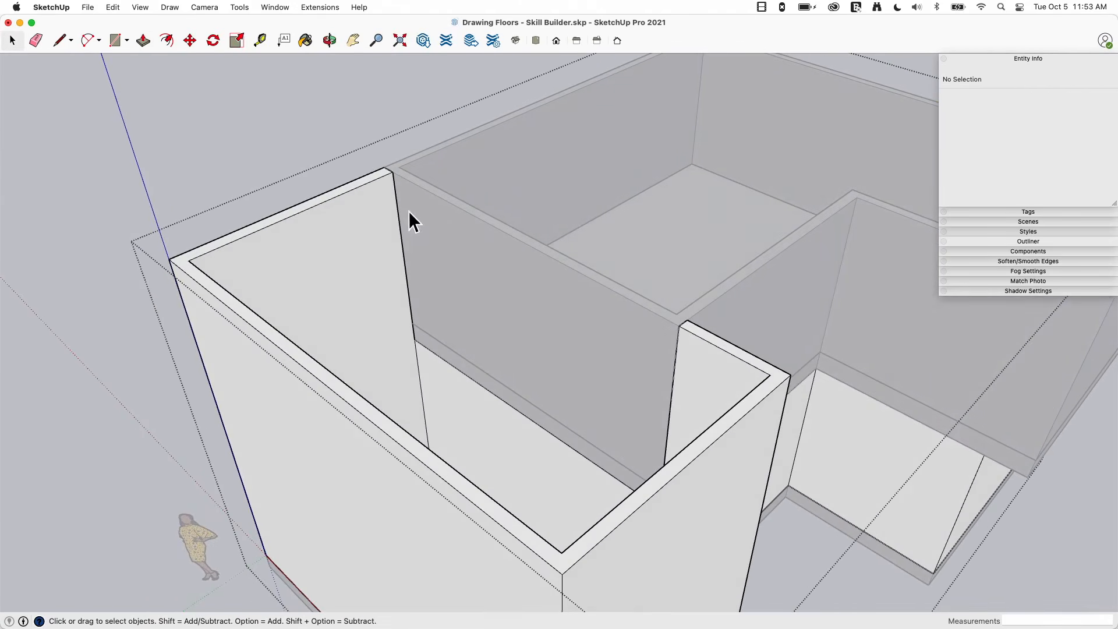
Close the exterior wall group and check the upper slab's fit against the raised walls from outside.
mouse_move(614, 383)
middle_down()
mouse_move(367, 236)
mouse_move(523, 356)
mouse_move(378, 221)
mouse_move(411, 385)
mouse_move(841, 387)
mouse_move(886, 446)
mouse_move(628, 381)
middle_up()
key(super+4)
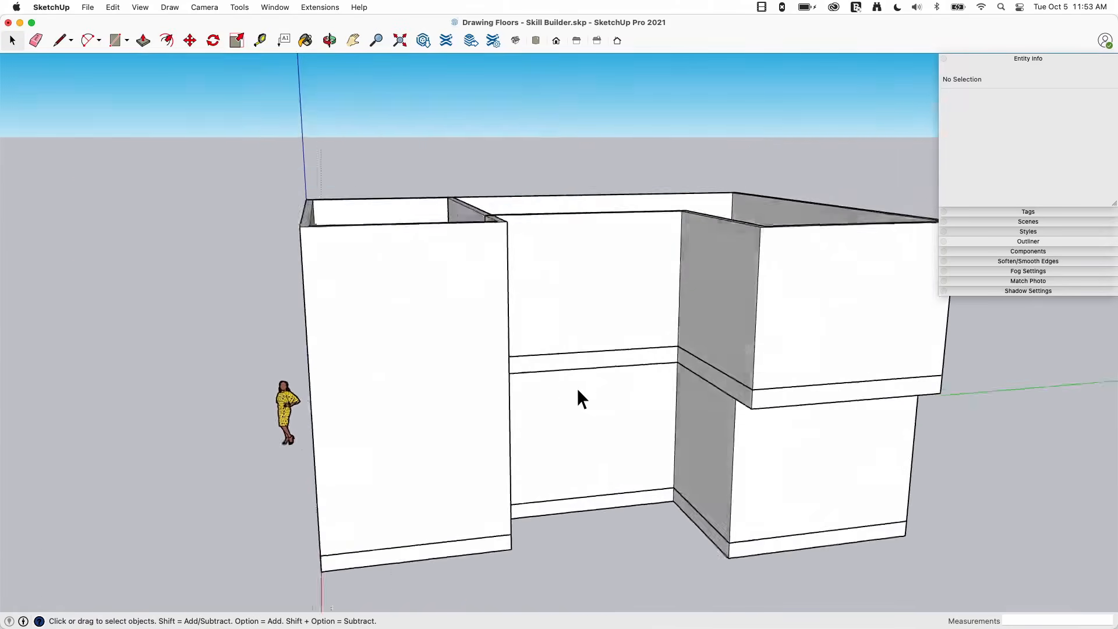
click(510, 357)
scroll(511, 356, up, 5)
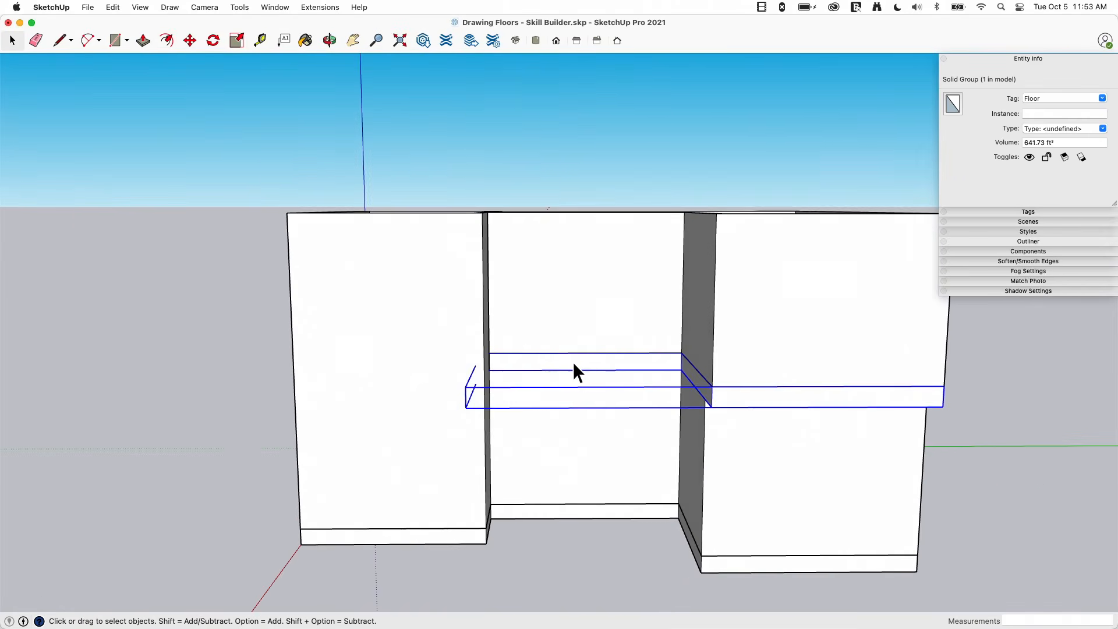
middle_drag(573, 361, 286, 320)
click(430, 494)
Draw a 22' by 36' rectangle over the wall tops of the second building, between opposite outer corners.
scroll(431, 494, down, 6)
scroll(421, 415, up, 2)
key(r)
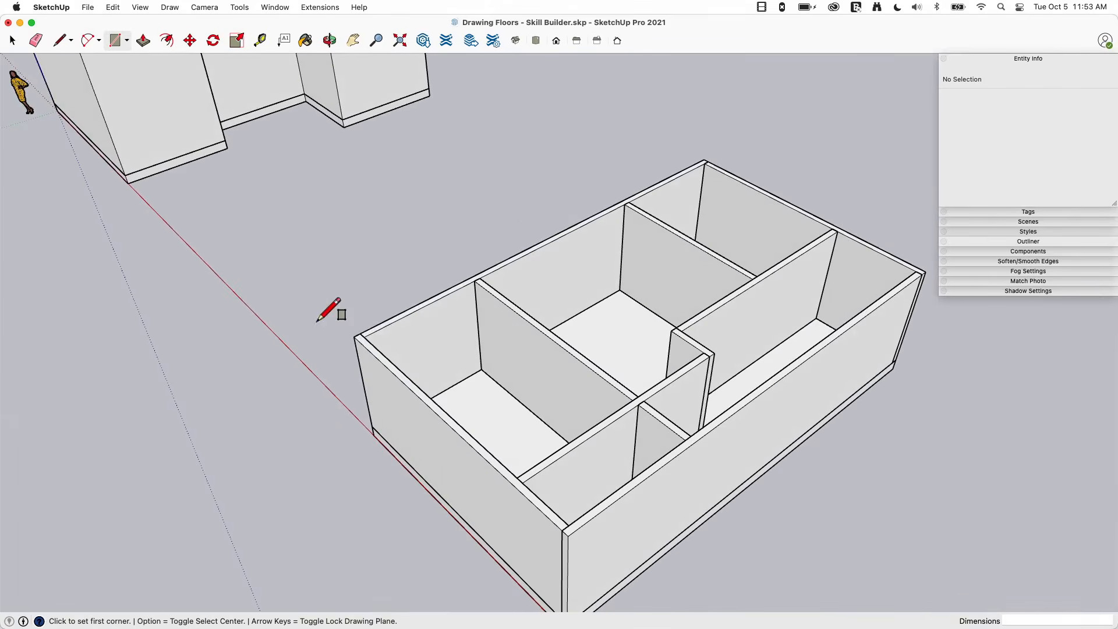
click(354, 337)
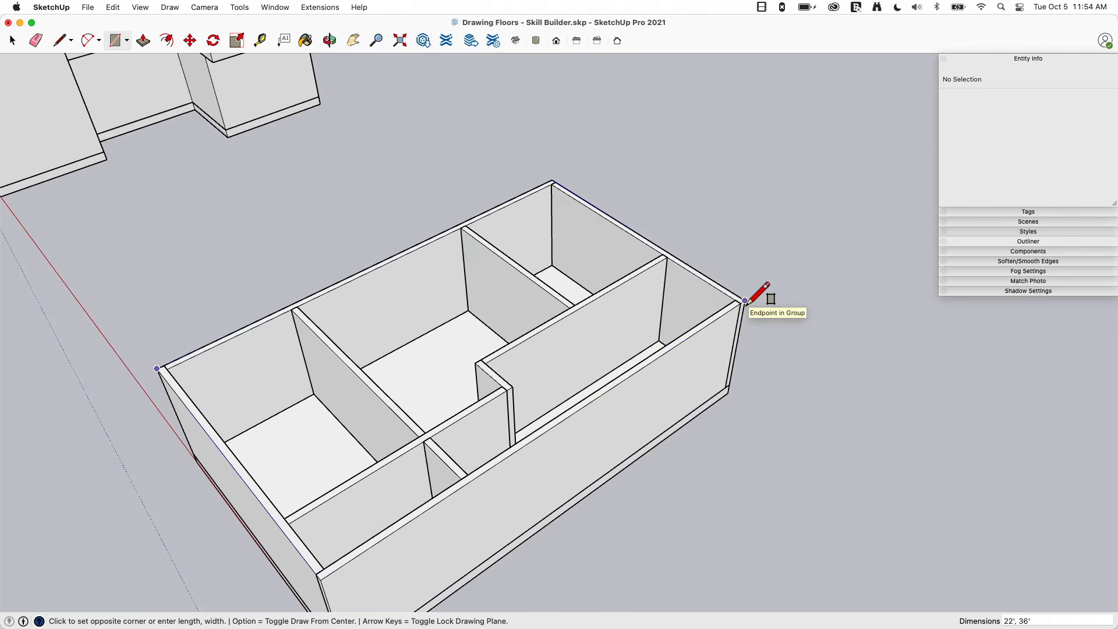
click(744, 301)
key(space)
Cut a 5' by 5' opening into the new face at the interior wall corner of the end room.
mouse_move(623, 306)
middle_down()
mouse_move(604, 337)
mouse_move(603, 310)
middle_up()
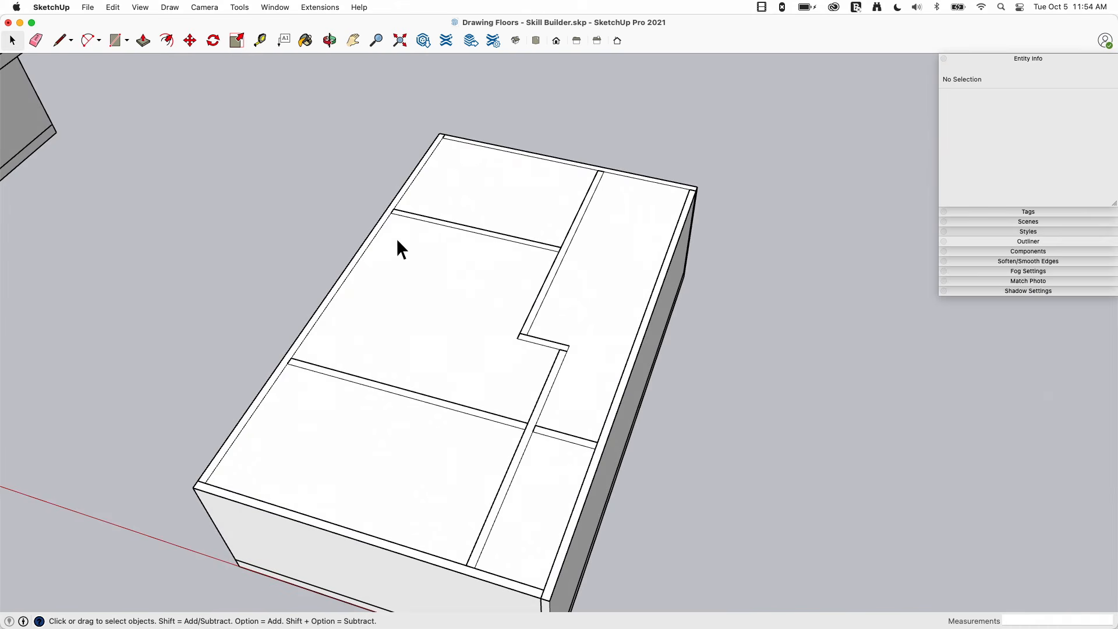
middle_drag(441, 221, 354, 117)
scroll(431, 278, up, 2)
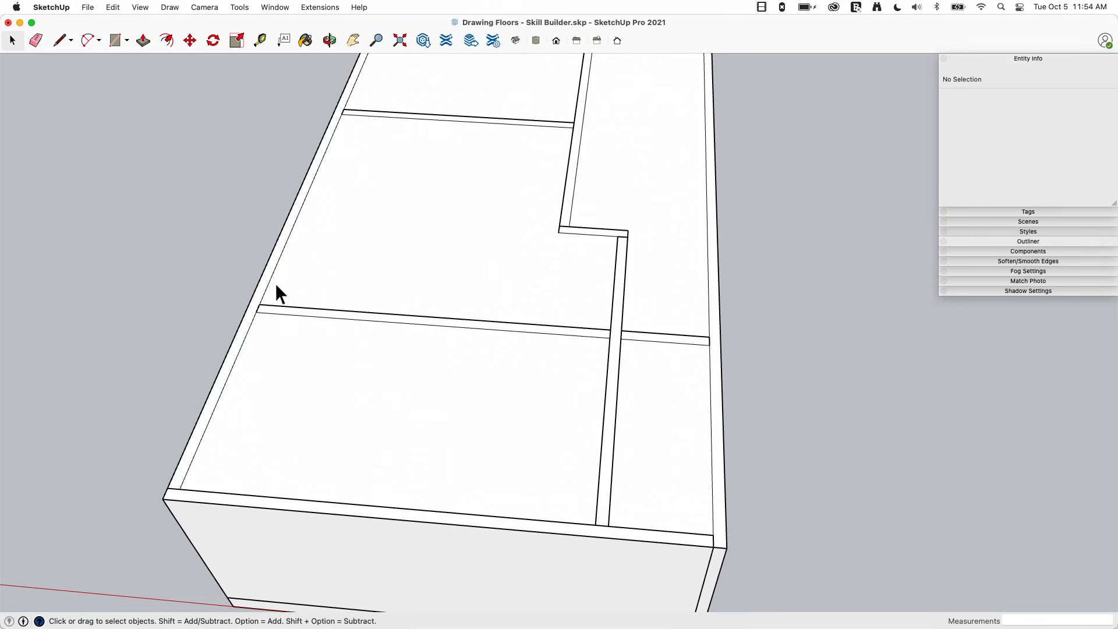
middle_drag(276, 286, 554, 280)
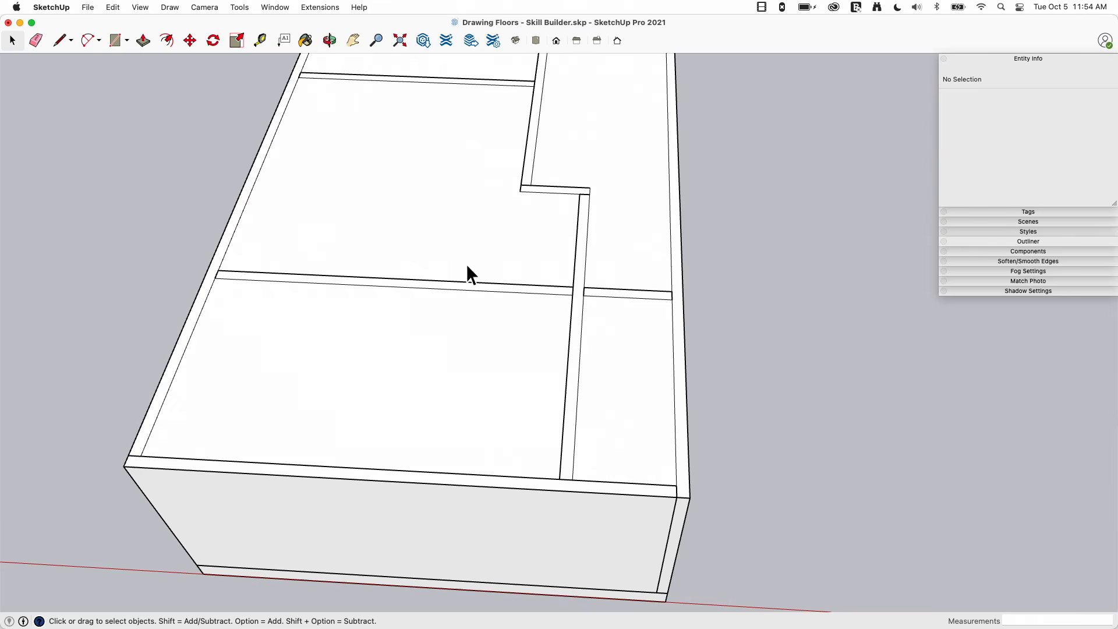
middle_drag(467, 266, 562, 338)
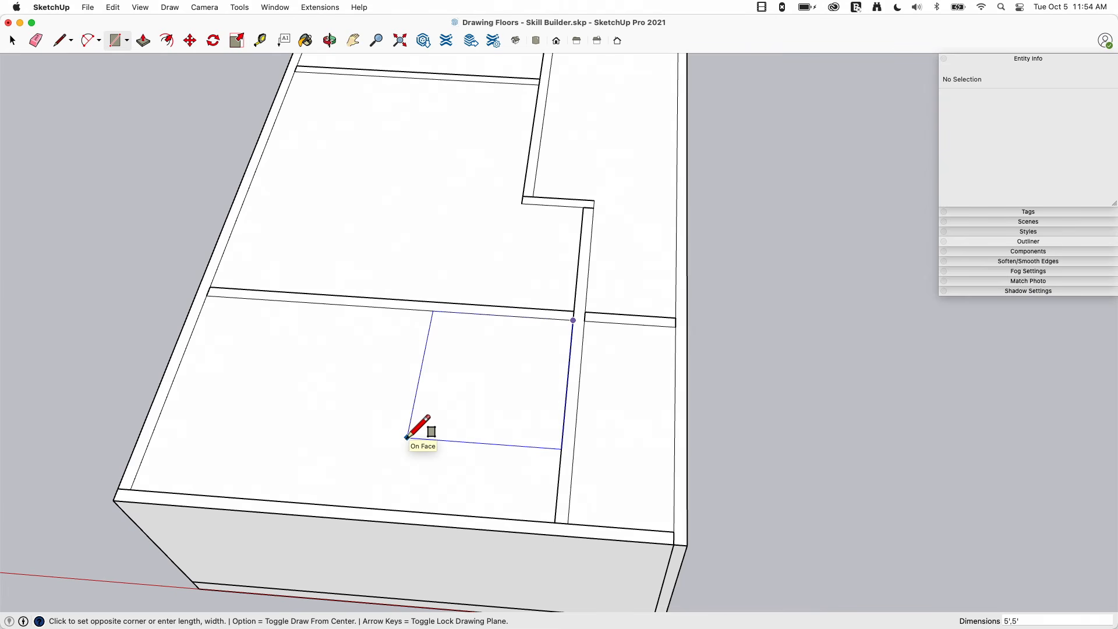
click(467, 375)
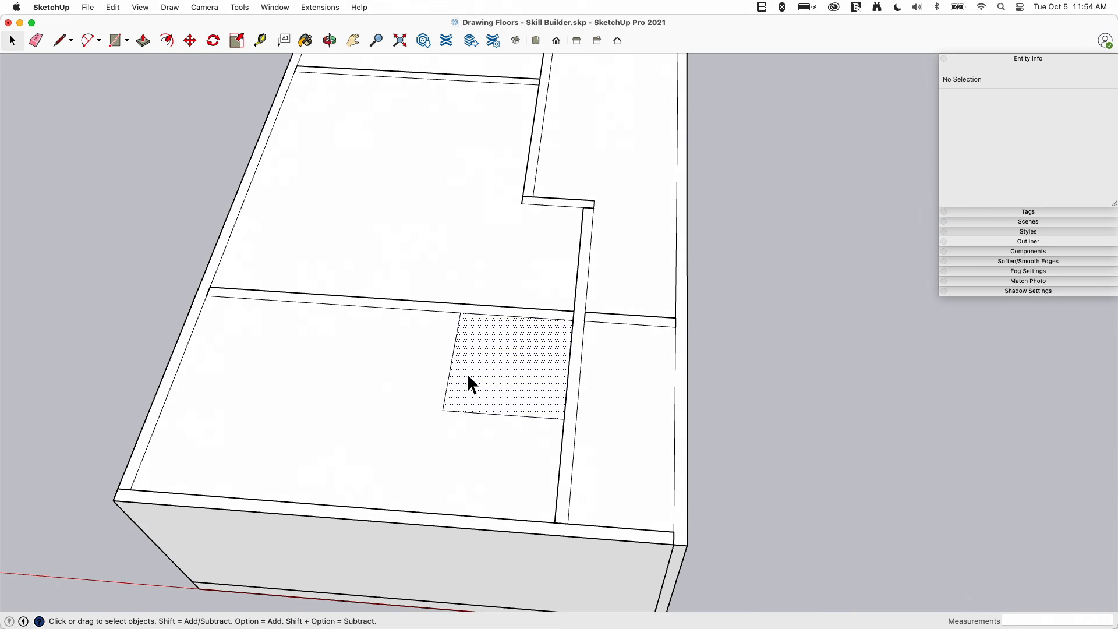
key(Delete)
Cut an opening 15' 1" by about 4' 2 5/8" along the exterior wall of the middle room, spanning between the cross walls.
middle_drag(722, 484, 375, 307)
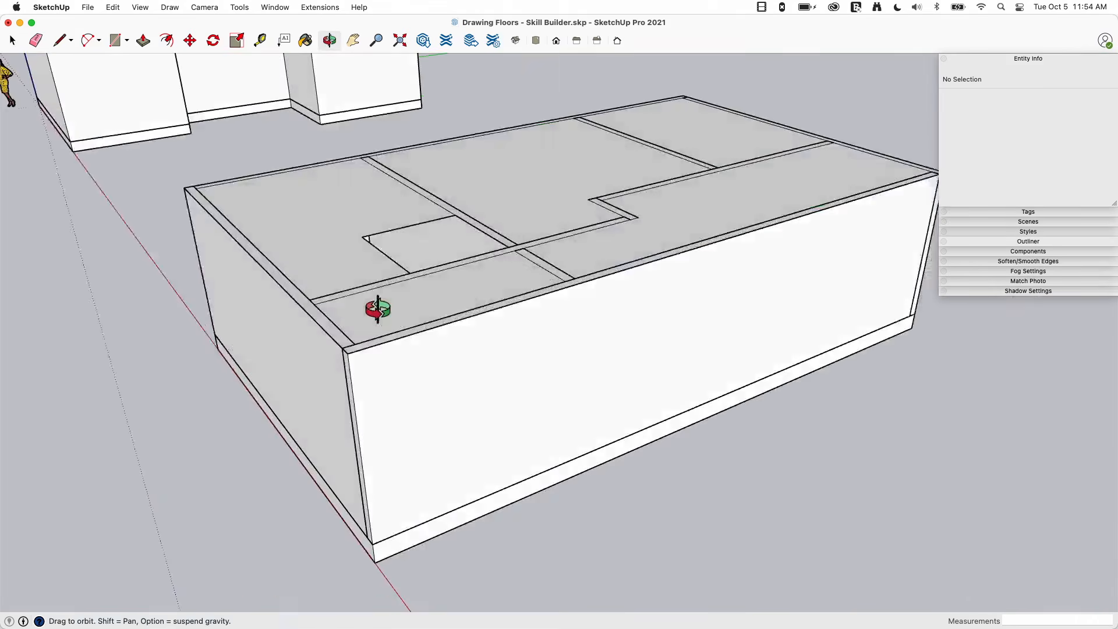
scroll(445, 227, up, 3)
scroll(459, 291, up, 3)
mouse_move(446, 285)
middle_down()
mouse_move(354, 228)
mouse_move(415, 273)
mouse_move(558, 302)
mouse_move(550, 308)
middle_up()
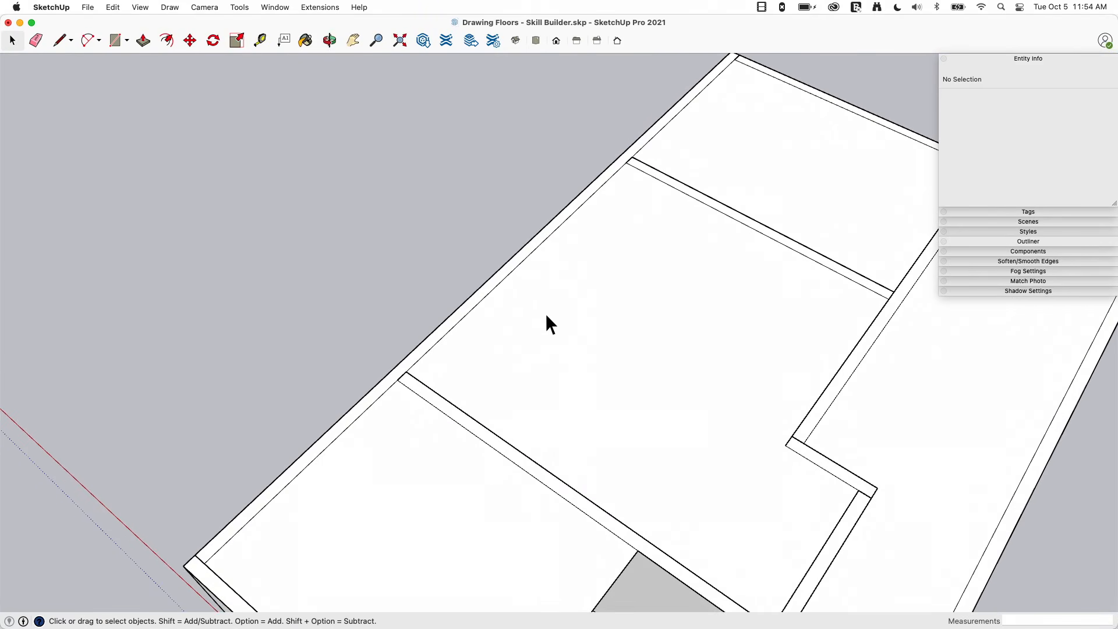
key(r)
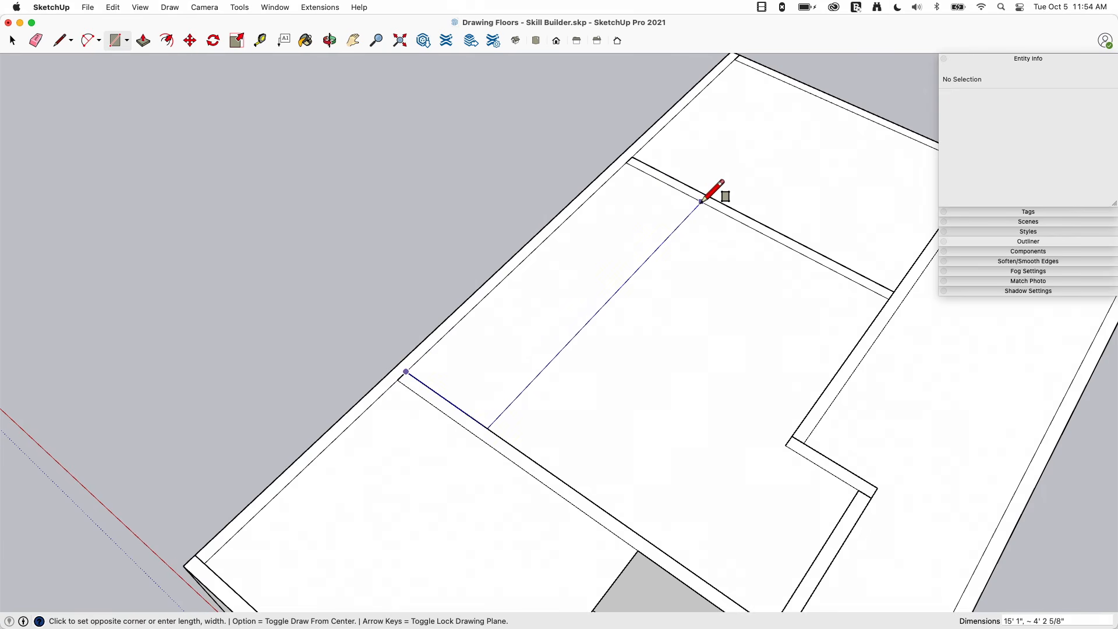
click(701, 201)
click(607, 257)
key(Delete)
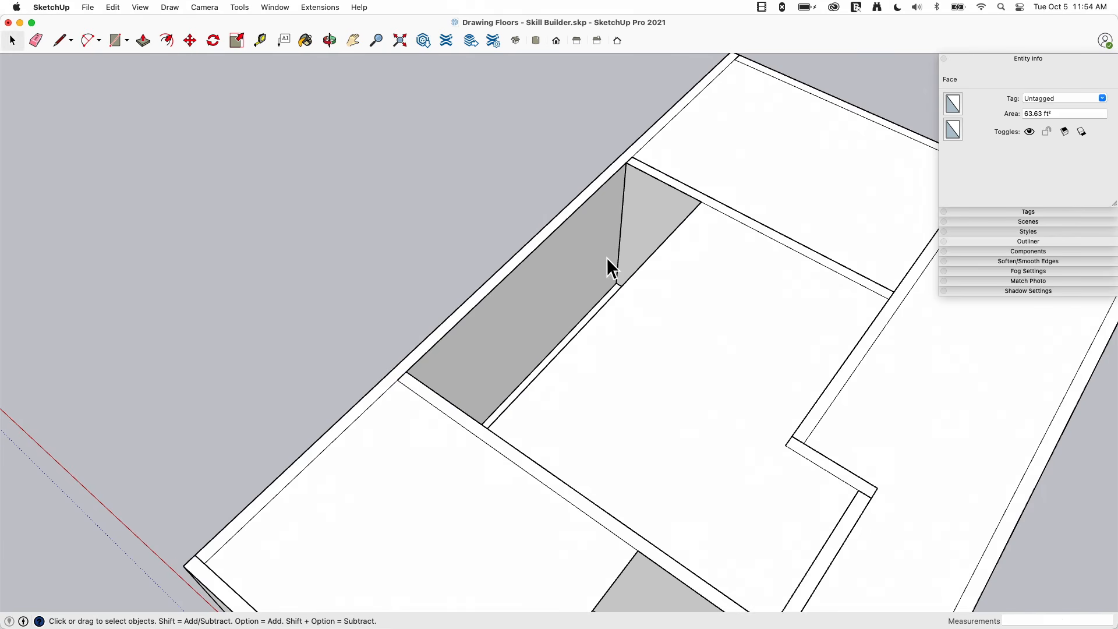
Push/Pull the floor face up about 1' 5 15/16", and lower it again by about 5 11/16".
mouse_move(606, 257)
middle_down()
mouse_move(560, 249)
mouse_move(655, 285)
mouse_move(668, 273)
mouse_move(609, 244)
middle_up()
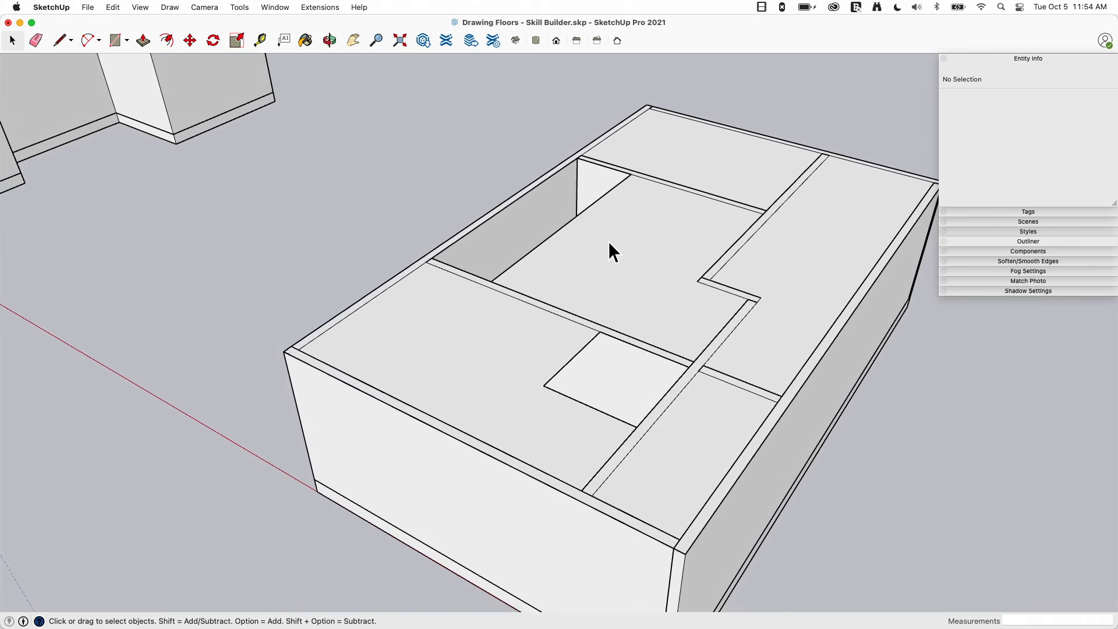
key(p)
click(609, 257)
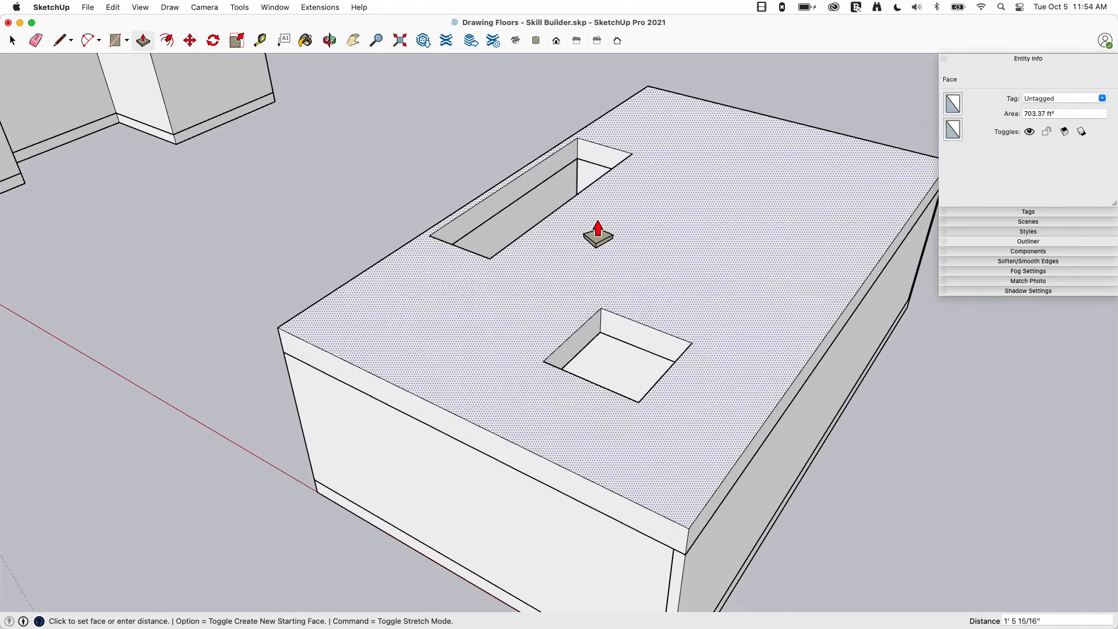
click(599, 233)
middle_drag(692, 265, 556, 387)
middle_drag(769, 355, 710, 357)
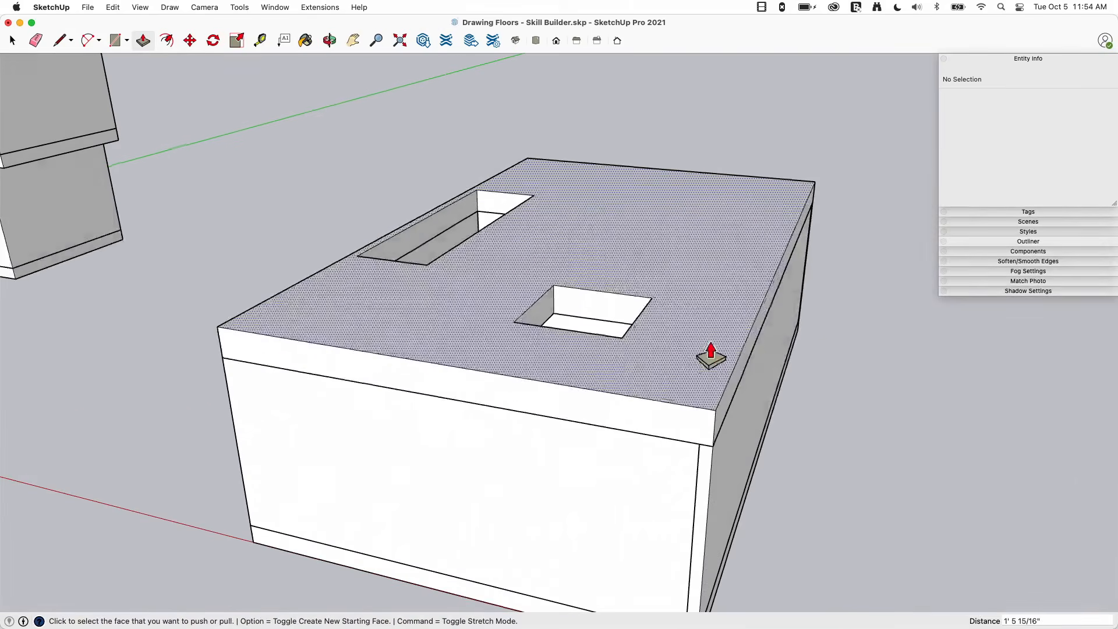
click(710, 352)
click(708, 364)
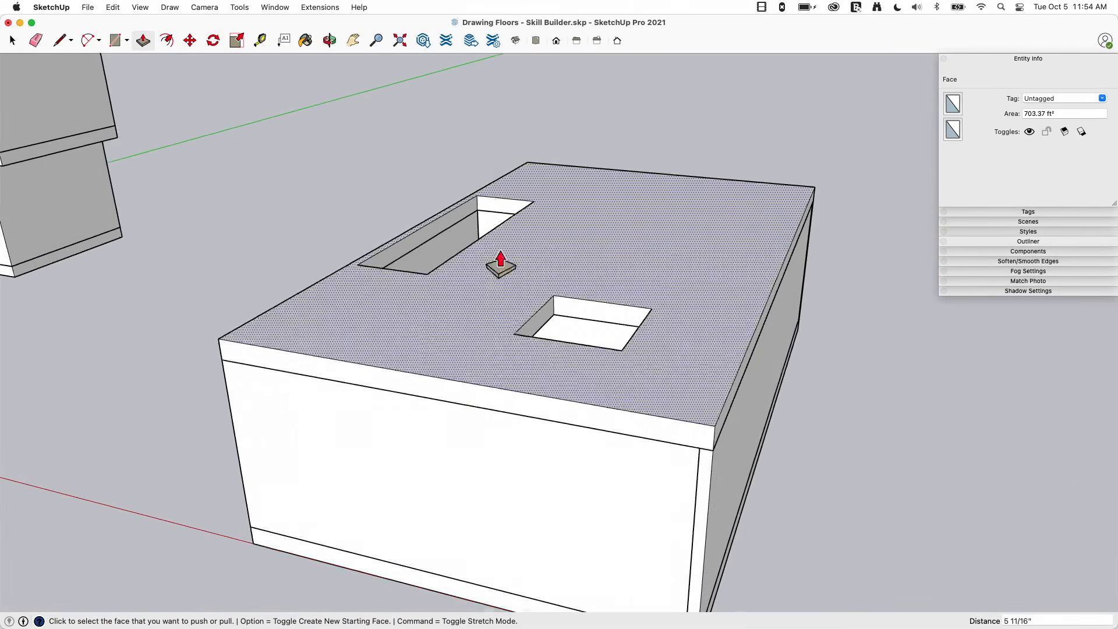
Push/Pull the long opening's outer side face 6" outward to the slab's edge.
middle_drag(632, 314, 690, 324)
middle_drag(506, 323, 506, 355)
key(space)
middle_drag(605, 230, 452, 242)
middle_drag(411, 201, 286, 201)
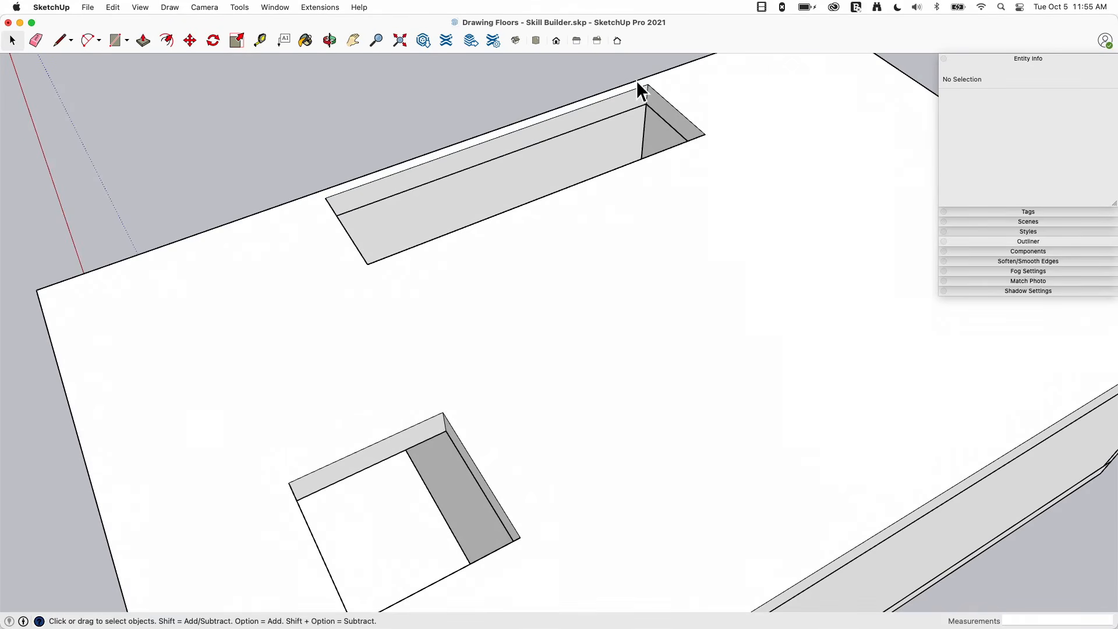
middle_drag(640, 90, 585, 178)
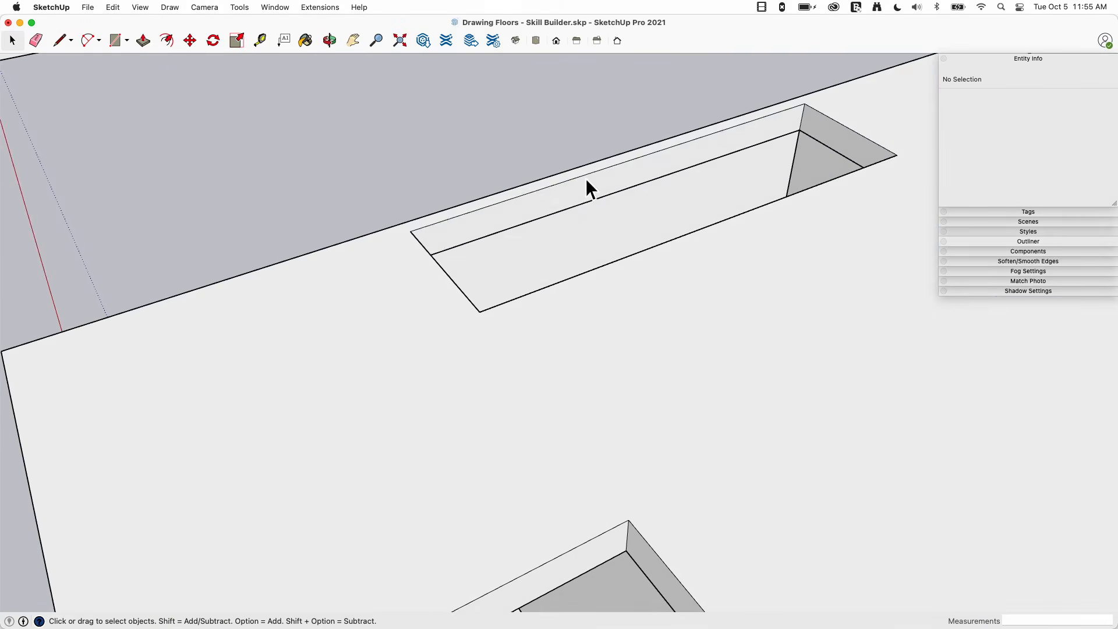
key(p)
click(581, 206)
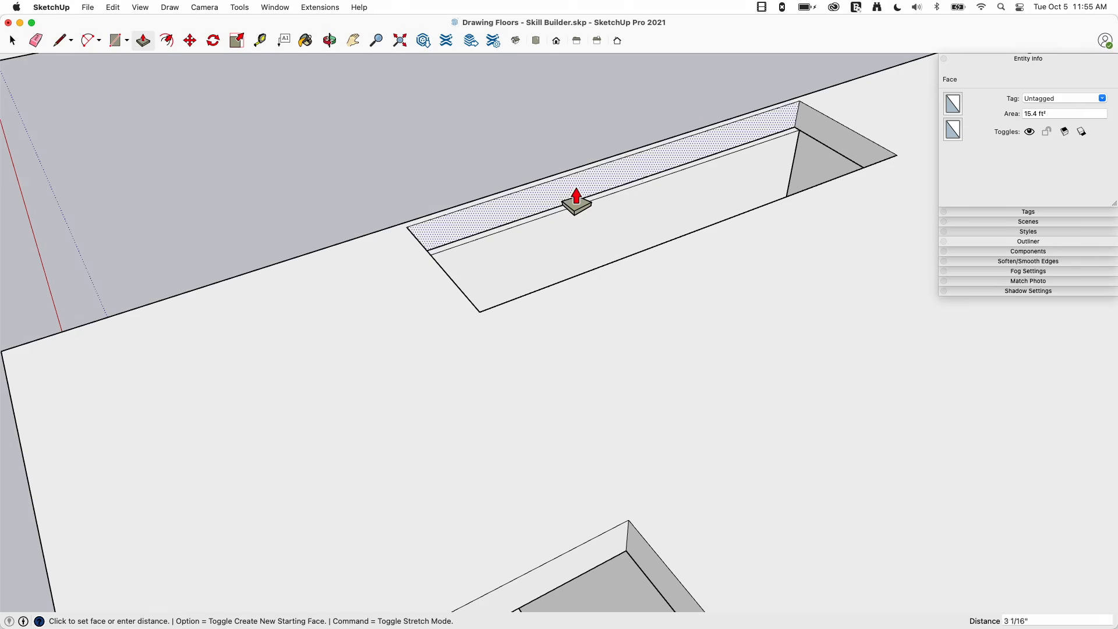
click(534, 174)
Erase the leftover slab edges above the exterior wall where the long opening reaches the outside.
key(e)
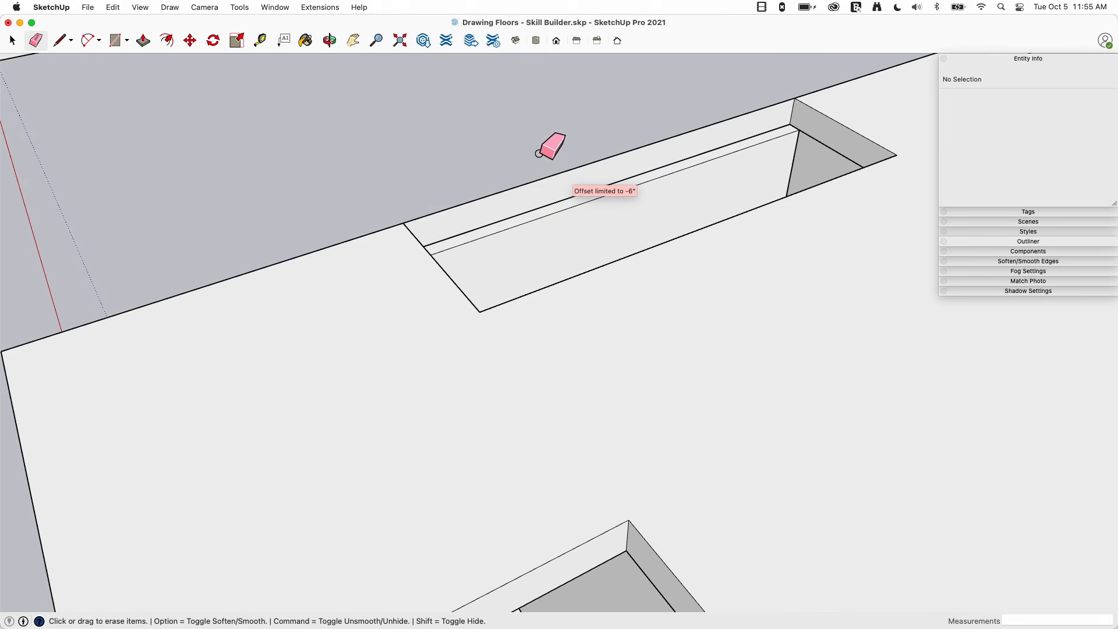
drag(538, 206, 537, 203)
click(539, 207)
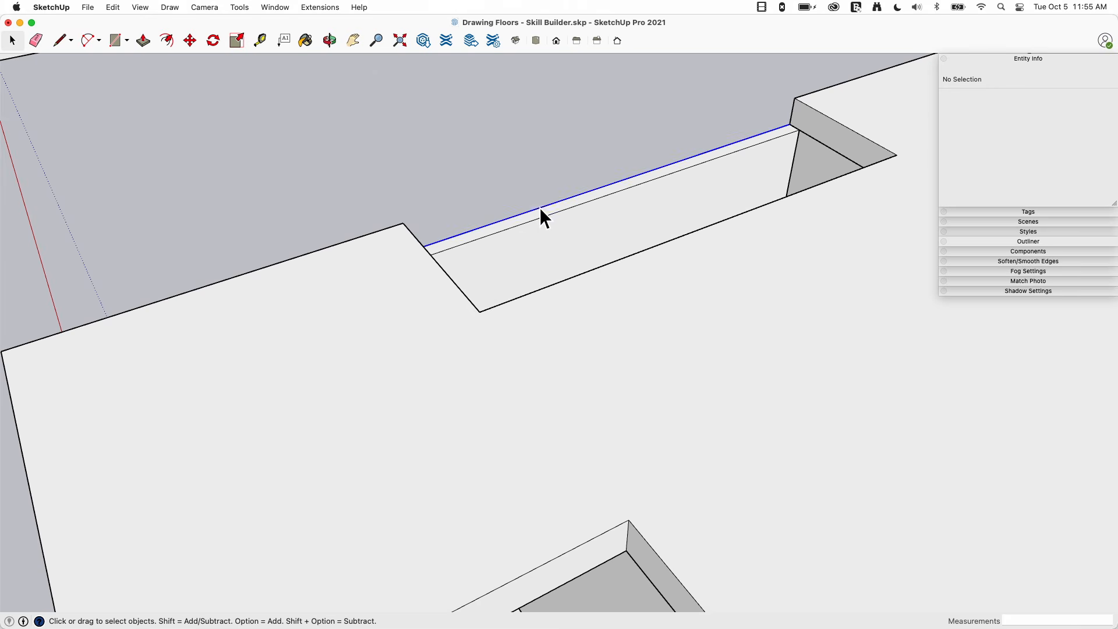
key(Delete)
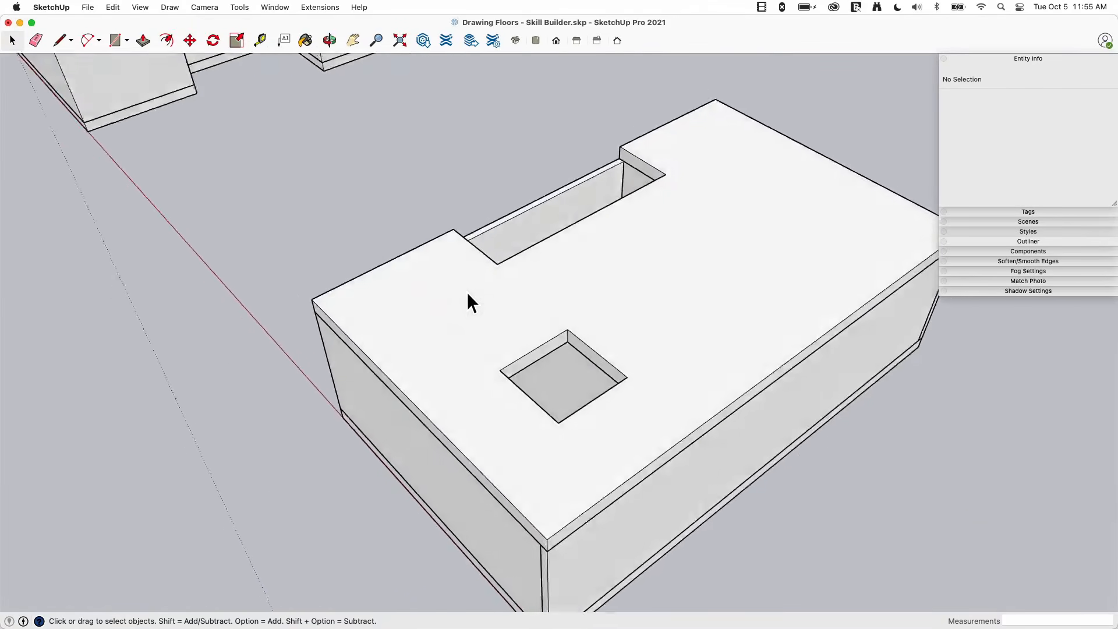
key(r)
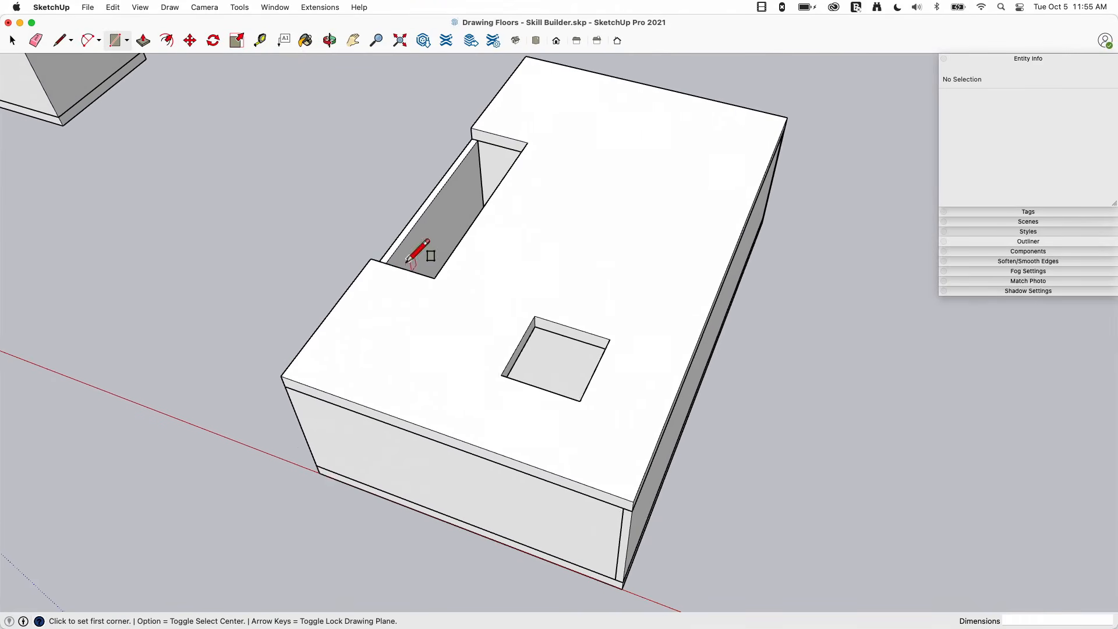
click(786, 117)
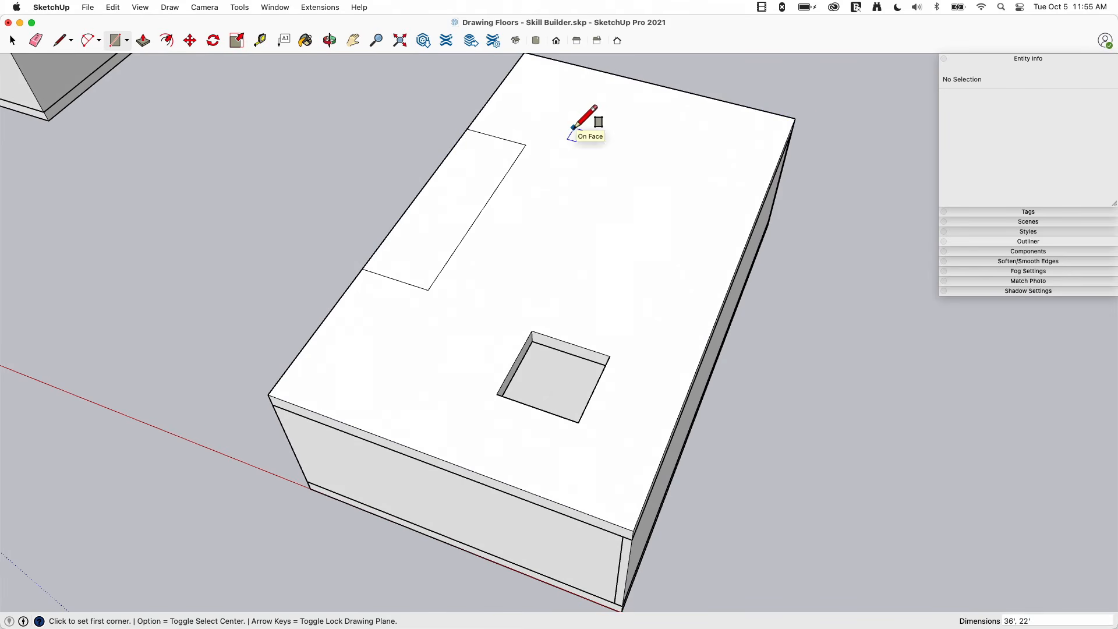
key(super+z)
Make the entire slab a group and assign it the Floor tag.
triple_click(530, 229)
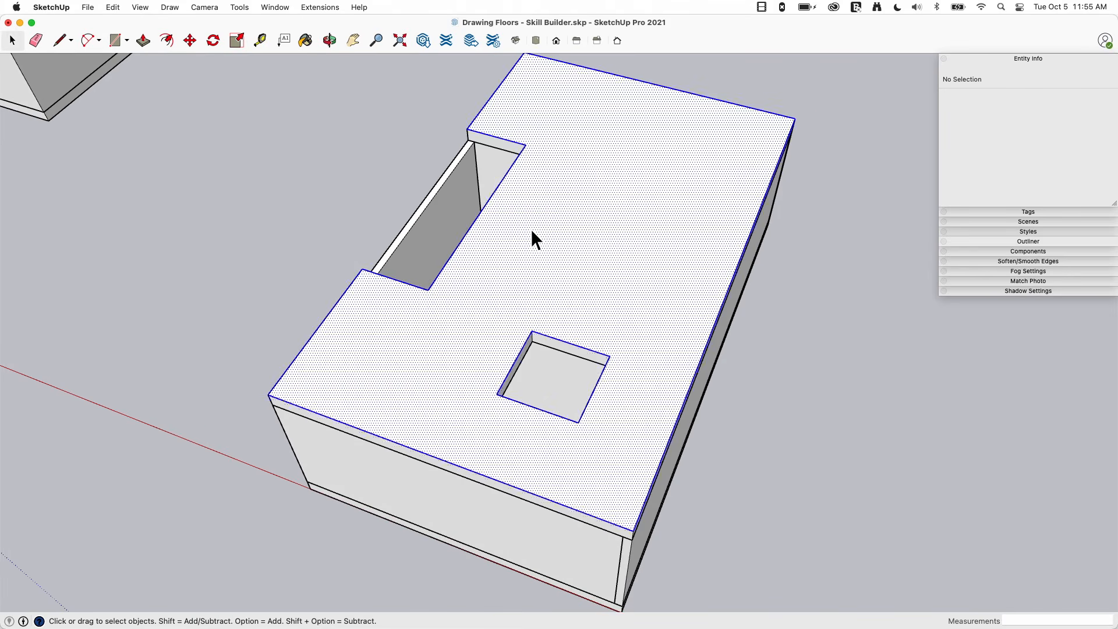
middle_drag(530, 229, 529, 218)
right_click(531, 224)
click(604, 331)
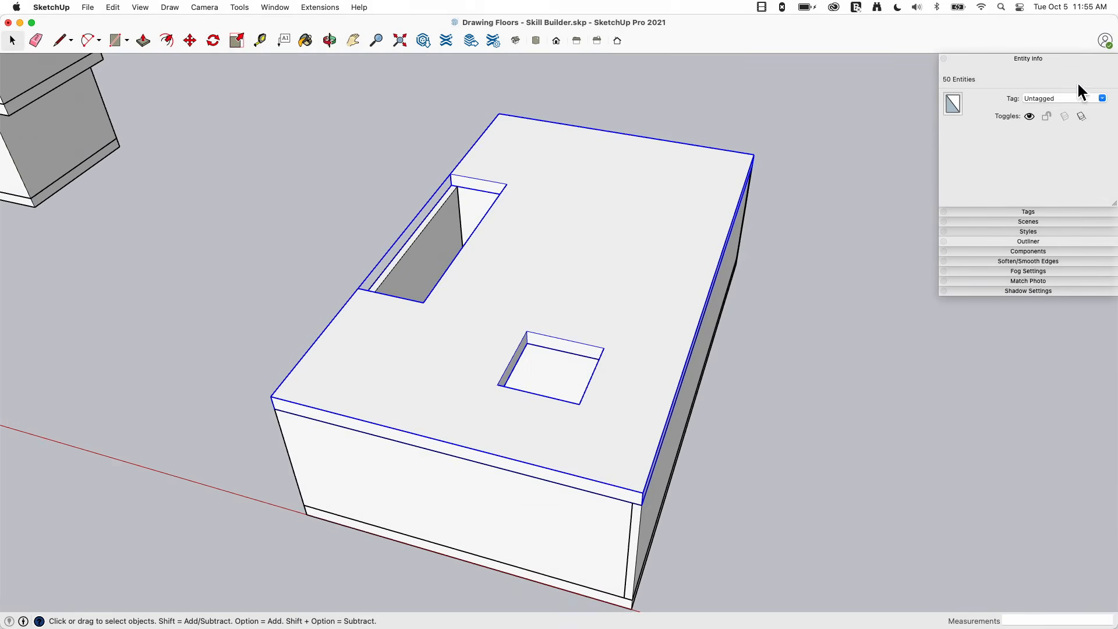
click(1102, 99)
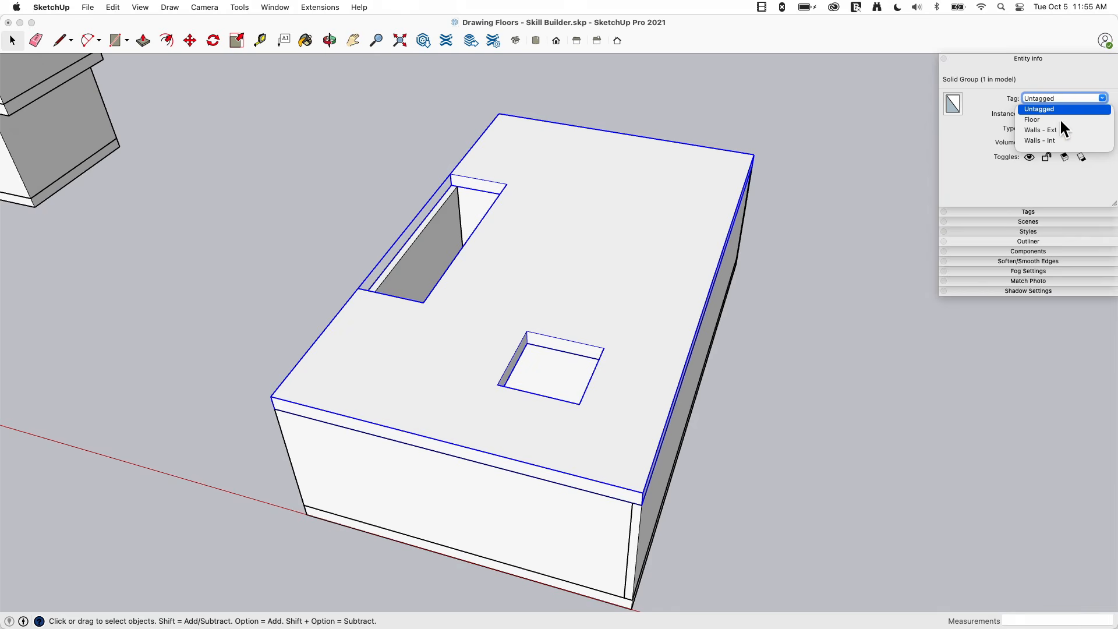
click(1055, 124)
Draw a rectangle over the whole slab between opposite corners and offset its outline 6" inward.
middle_drag(512, 192, 366, 289)
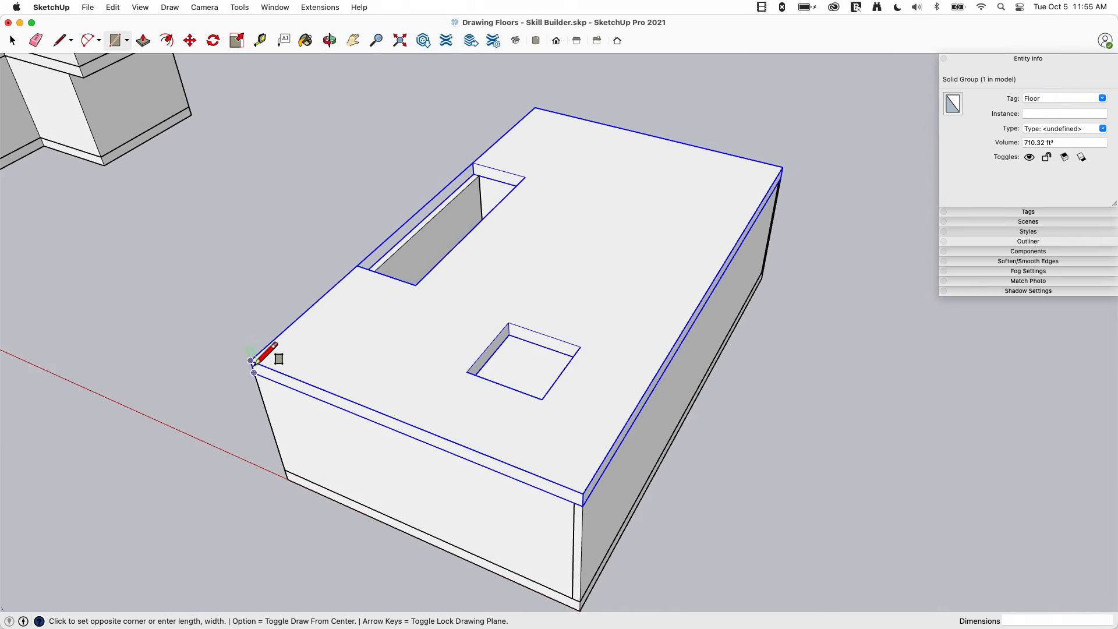
click(781, 167)
key(f)
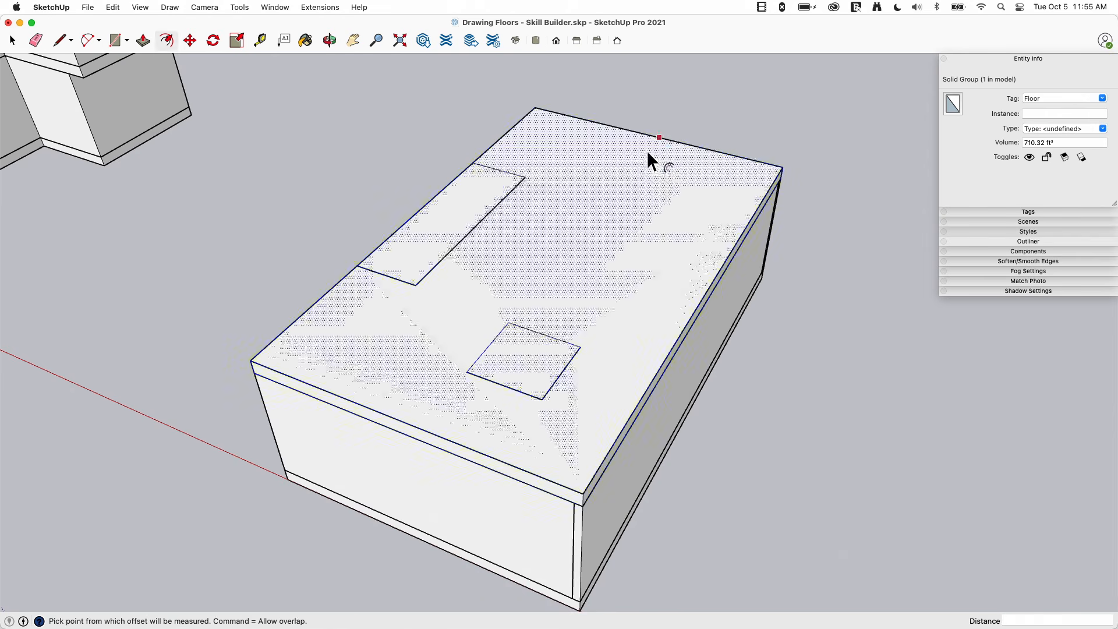
click(645, 149)
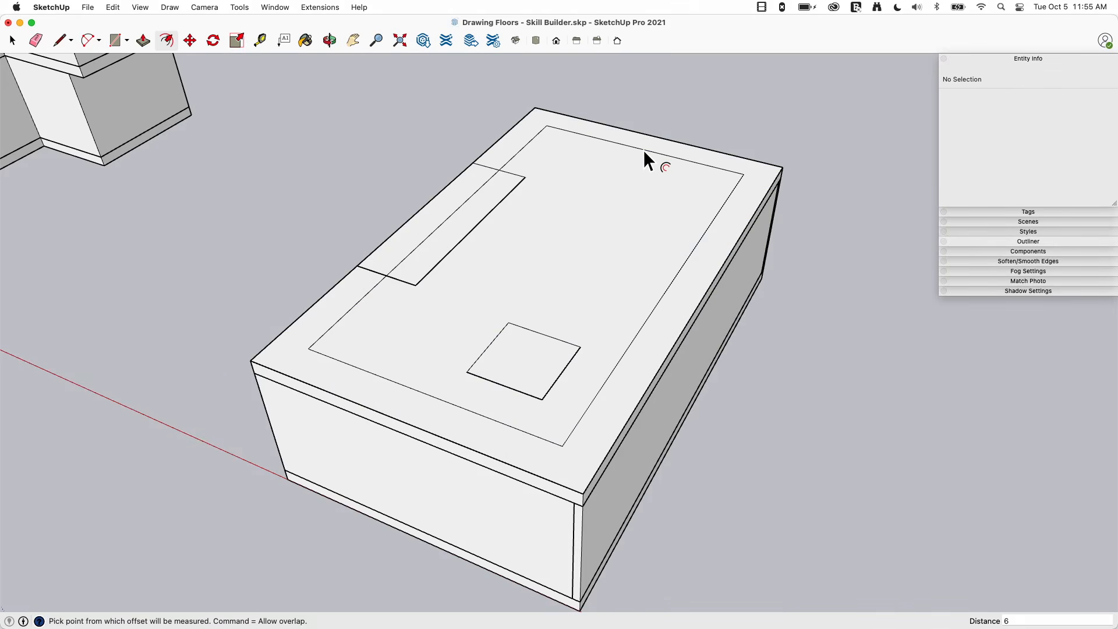
text(6")
key(Return)
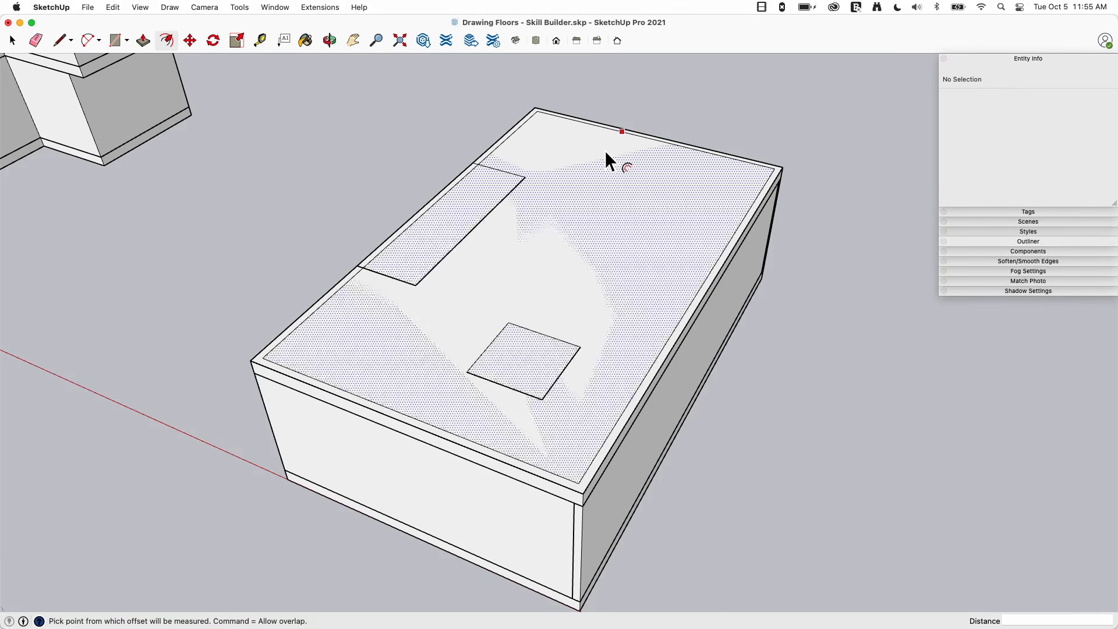
Draw 6" edges across the wall outline at both ends of the long side opening.
key(p)
scroll(491, 239, up, 2)
key(l)
scroll(512, 187, up, 2)
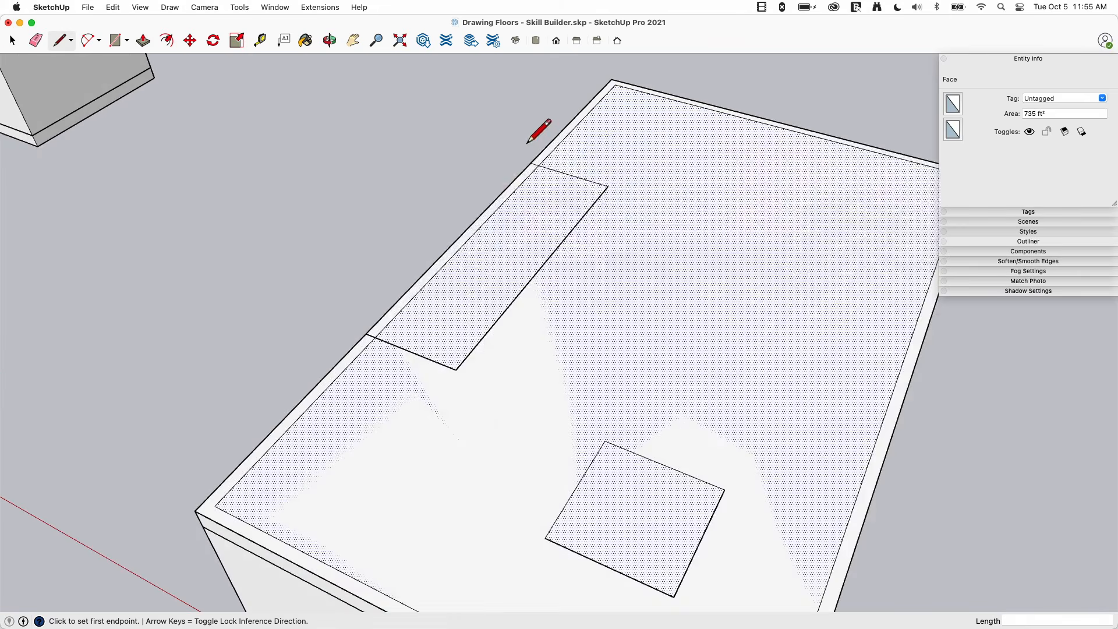
click(539, 162)
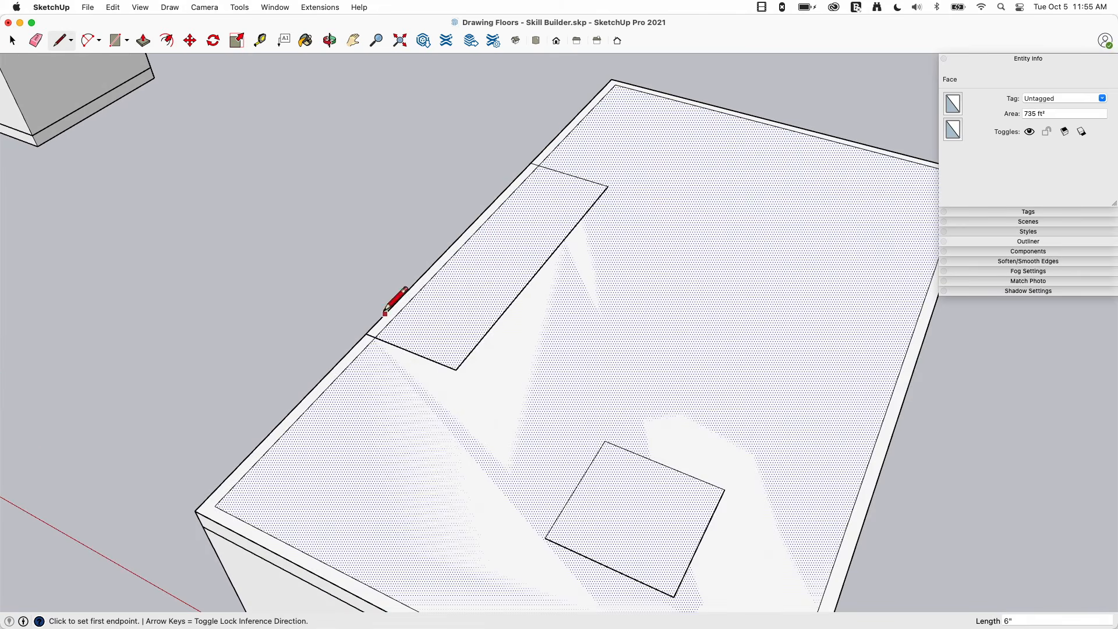
click(379, 334)
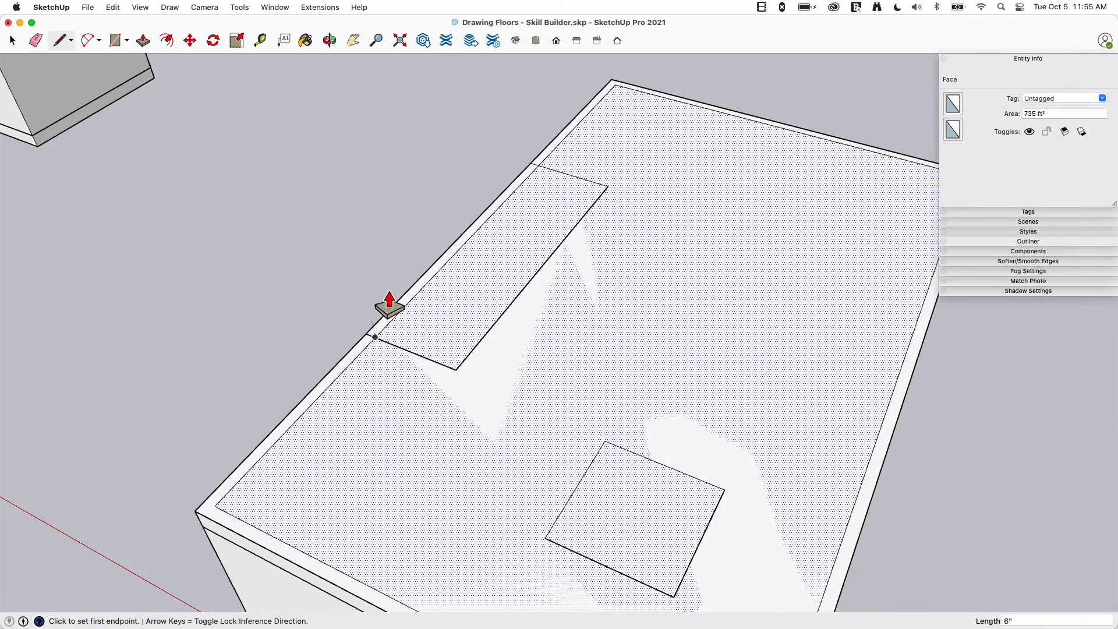
Pull the exterior wall outline on the second floor slab up 9', leaving the long side opening's stretch flat.
key(p)
click(341, 375)
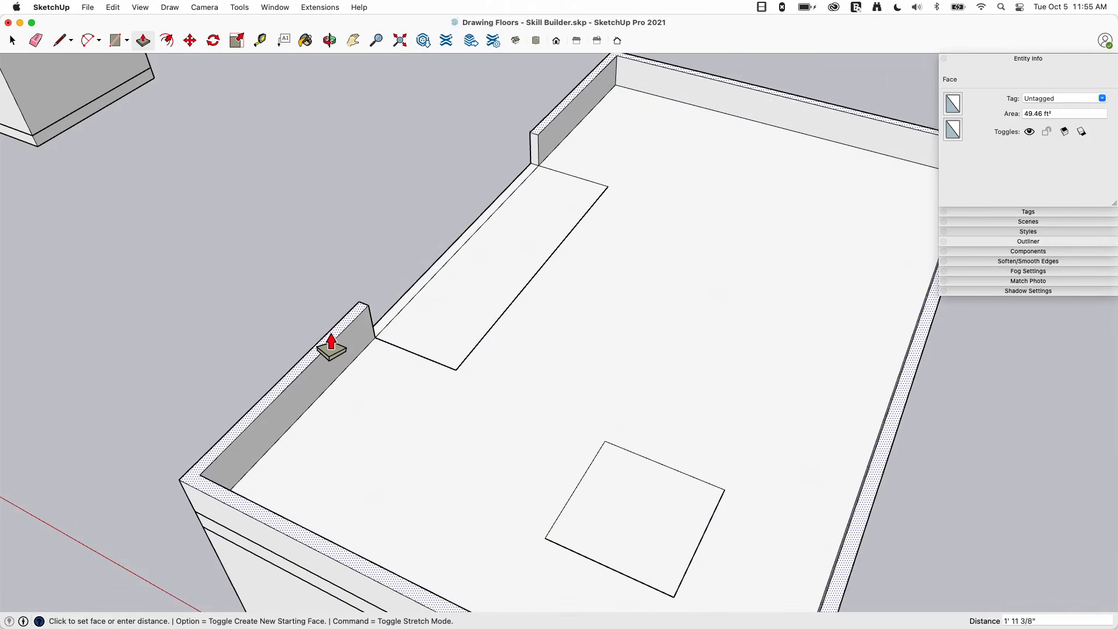
click(322, 331)
text(9')
key(Return)
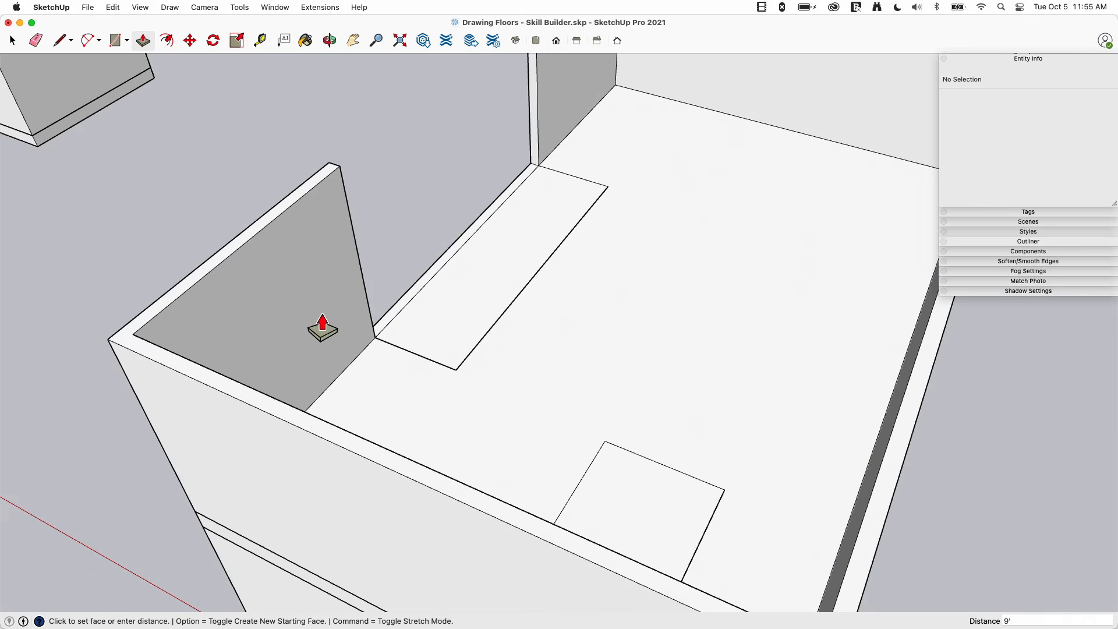
Erase the leftover wall outline edge along the long side opening to remove the face covering the slab openings.
middle_drag(307, 317, 400, 279)
key(e)
click(408, 289)
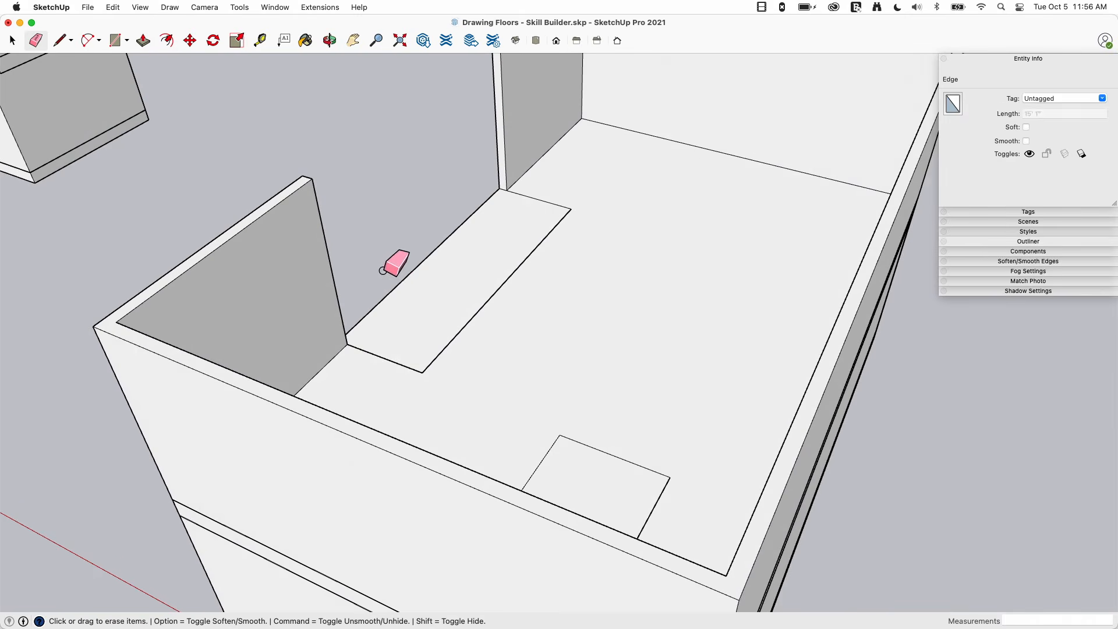
scroll(407, 232, down, 3)
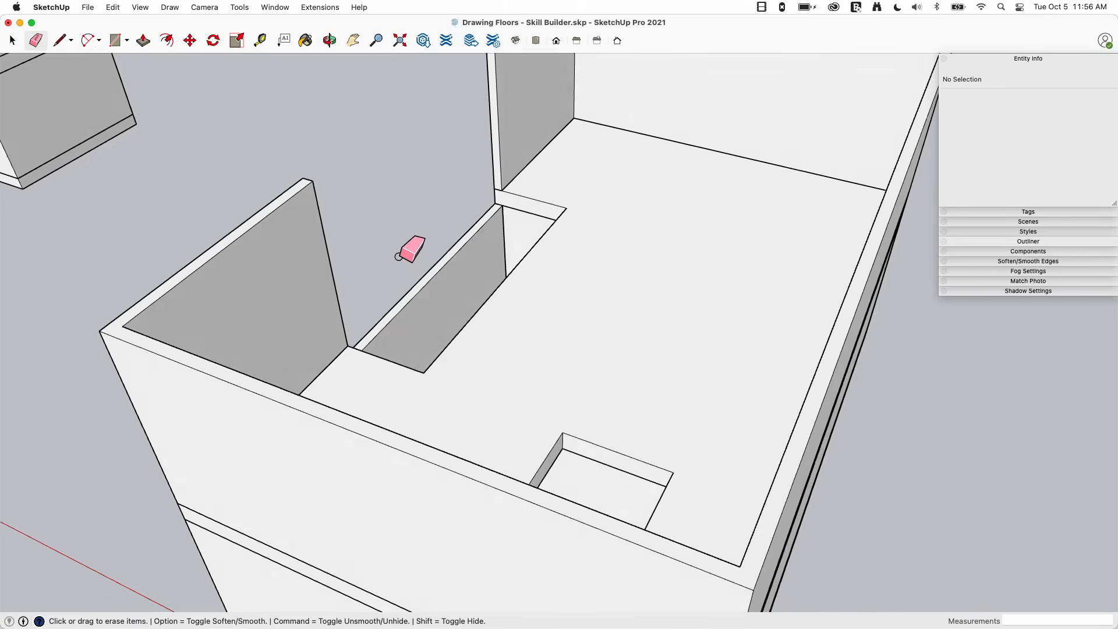
Open the first floor exterior wall group and draw 6" edges across its top at both ends of the long side opening.
mouse_move(404, 180)
middle_down()
mouse_move(406, 242)
mouse_move(534, 351)
mouse_move(623, 363)
mouse_move(666, 345)
mouse_move(624, 407)
middle_up()
key(space)
middle_drag(490, 386, 540, 343)
double_click(540, 342)
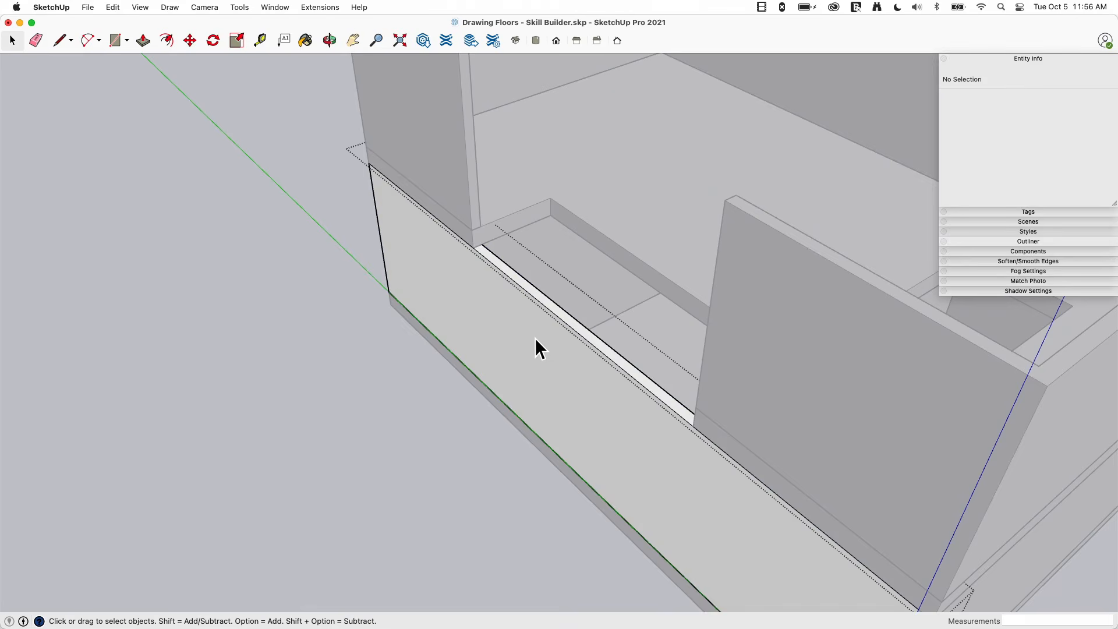
key(l)
click(473, 249)
click(482, 244)
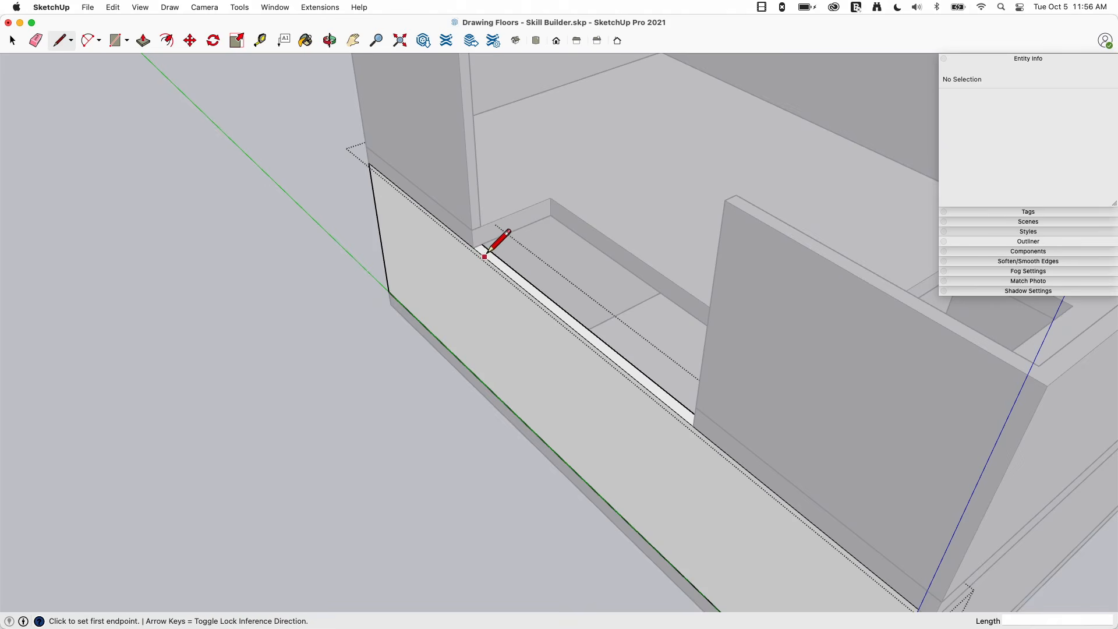
click(482, 244)
click(472, 247)
middle_drag(473, 248, 690, 288)
click(664, 263)
click(671, 269)
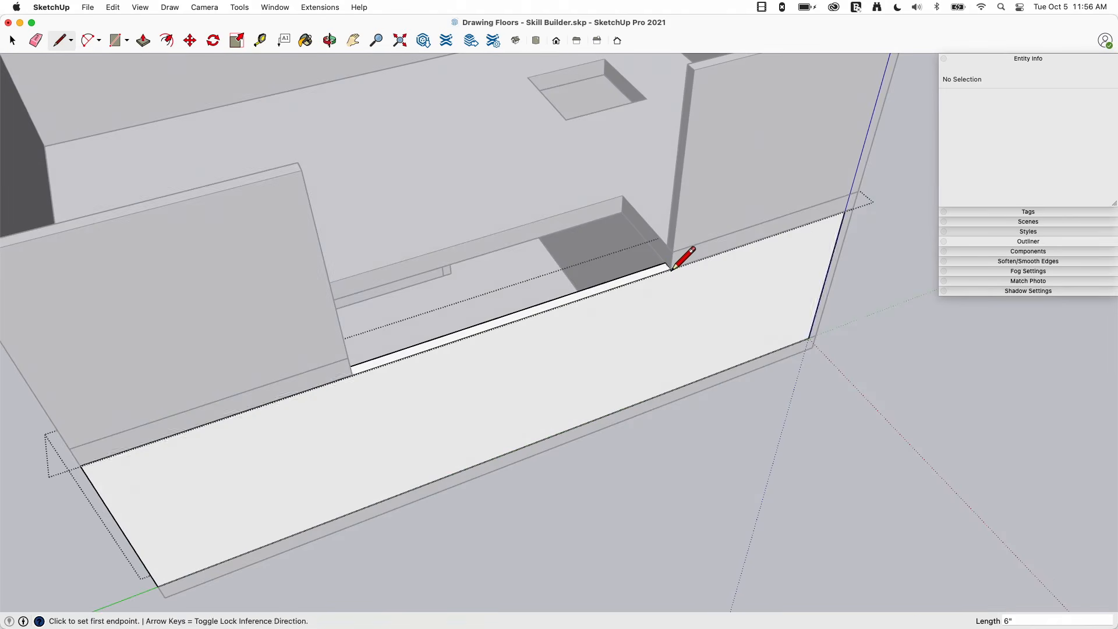
Pull the strip of wall top between the new edges up to the top of the second floor walls and close the group.
key(p)
click(660, 279)
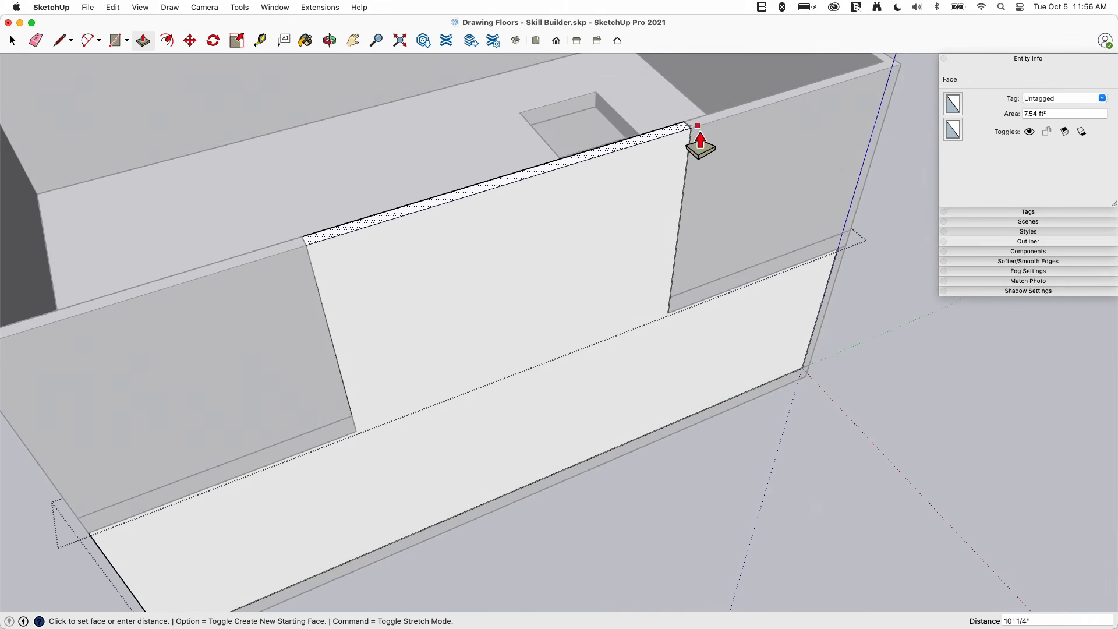
click(701, 142)
key(space)
middle_drag(701, 142, 159, 295)
click(680, 350)
middle_drag(343, 274, 227, 111)
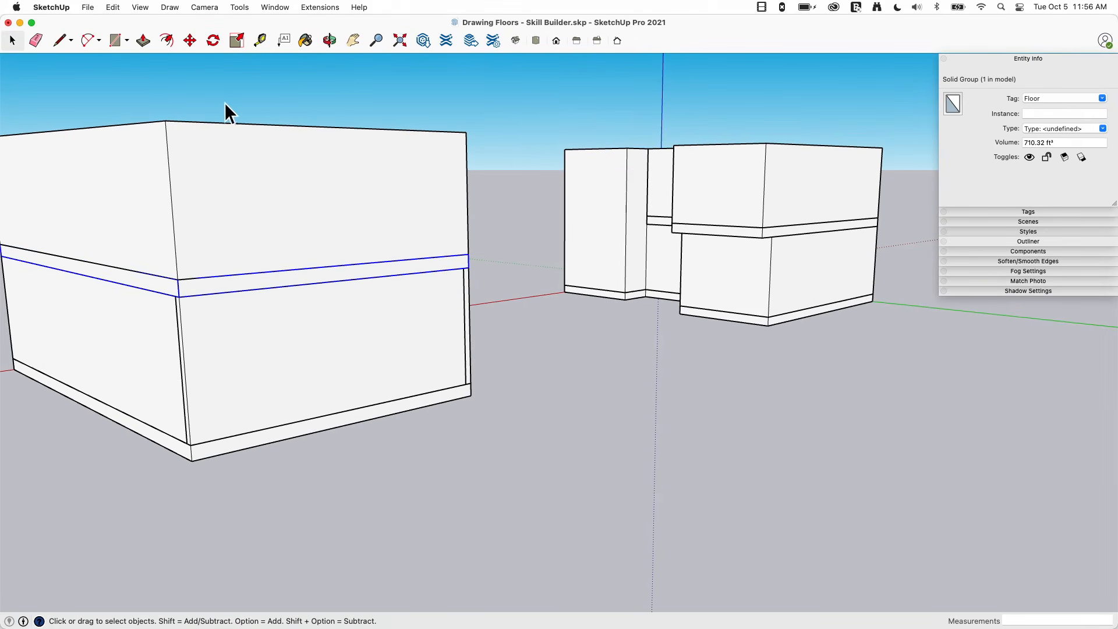
middle_drag(135, 110, 161, 127)
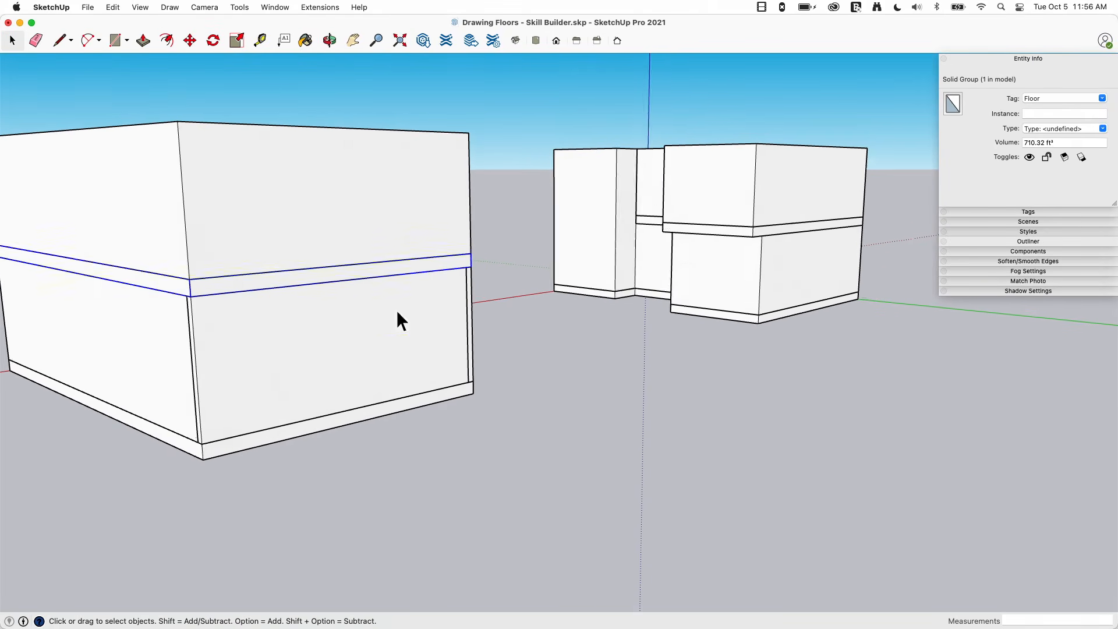
middle_drag(396, 310, 597, 296)
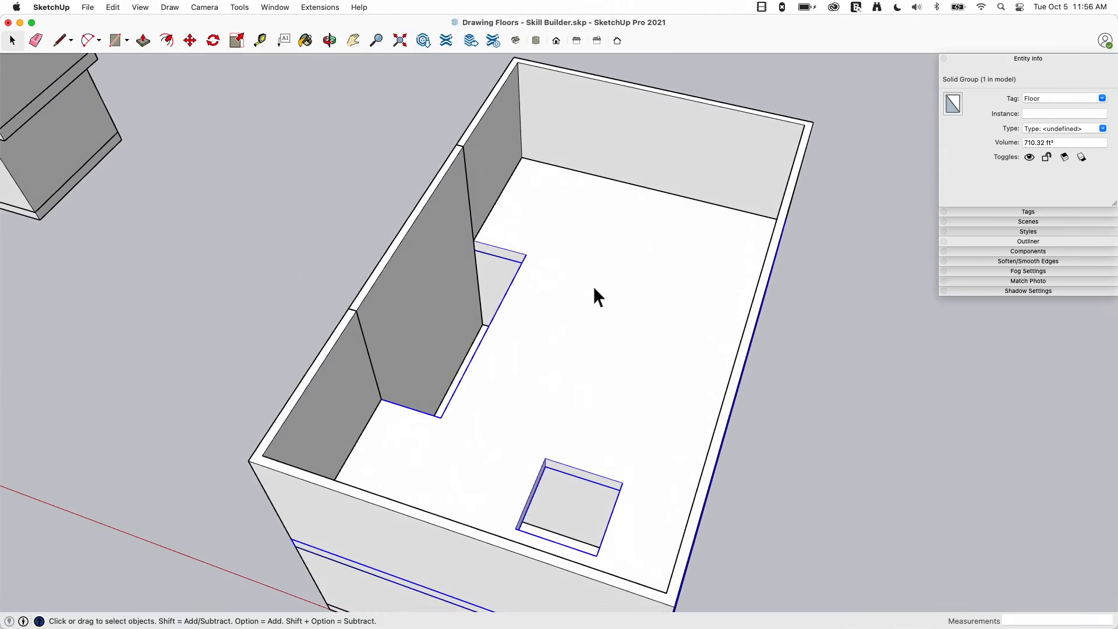
middle_drag(492, 488, 858, 145)
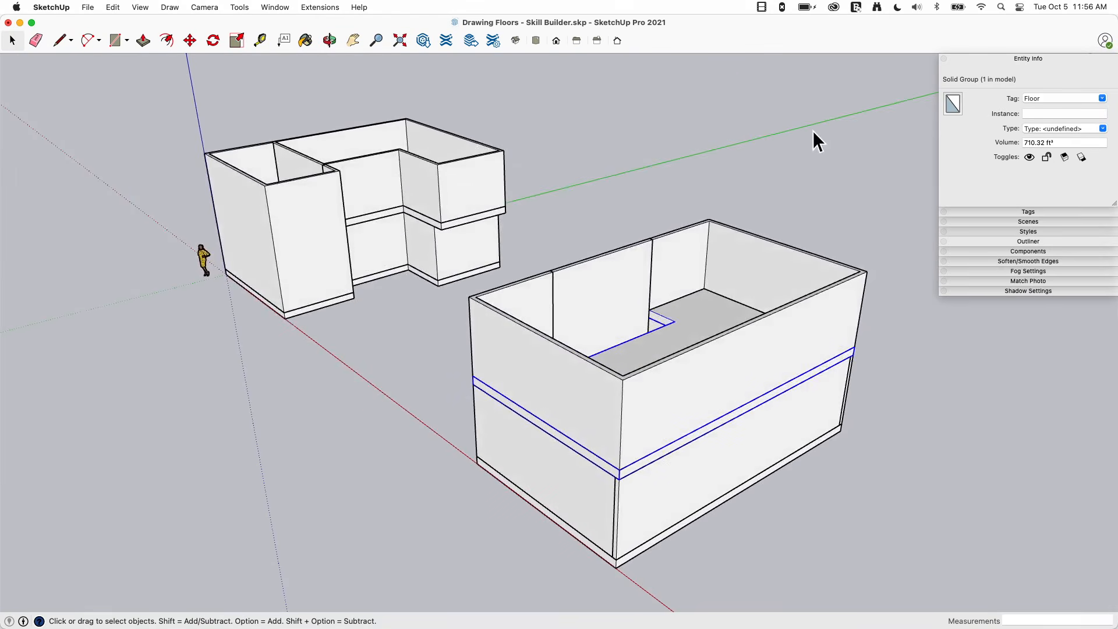
click(813, 130)
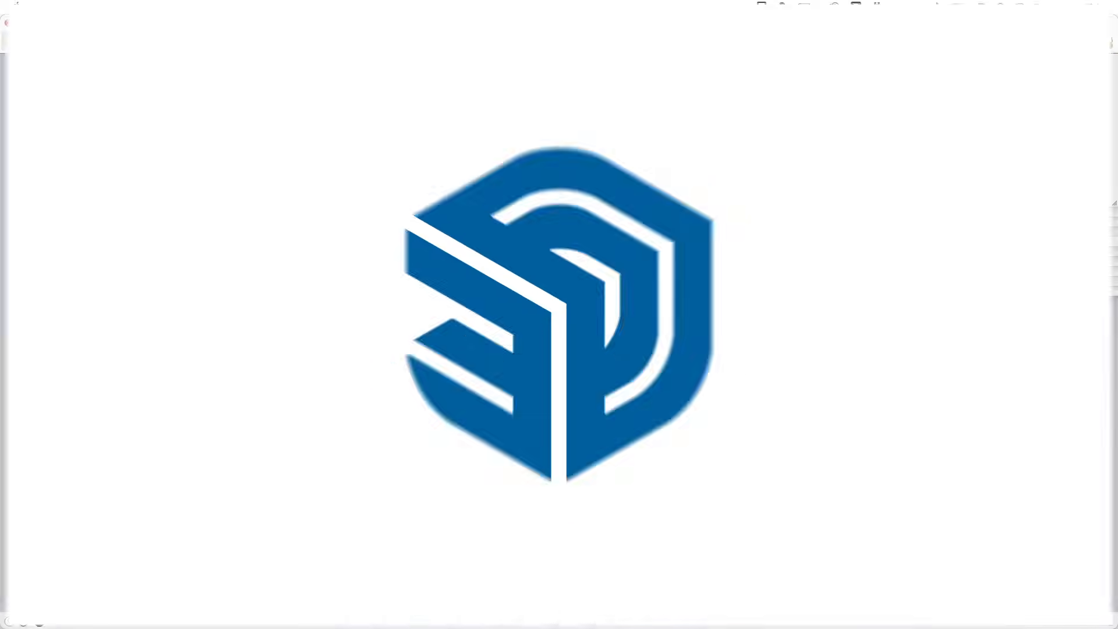